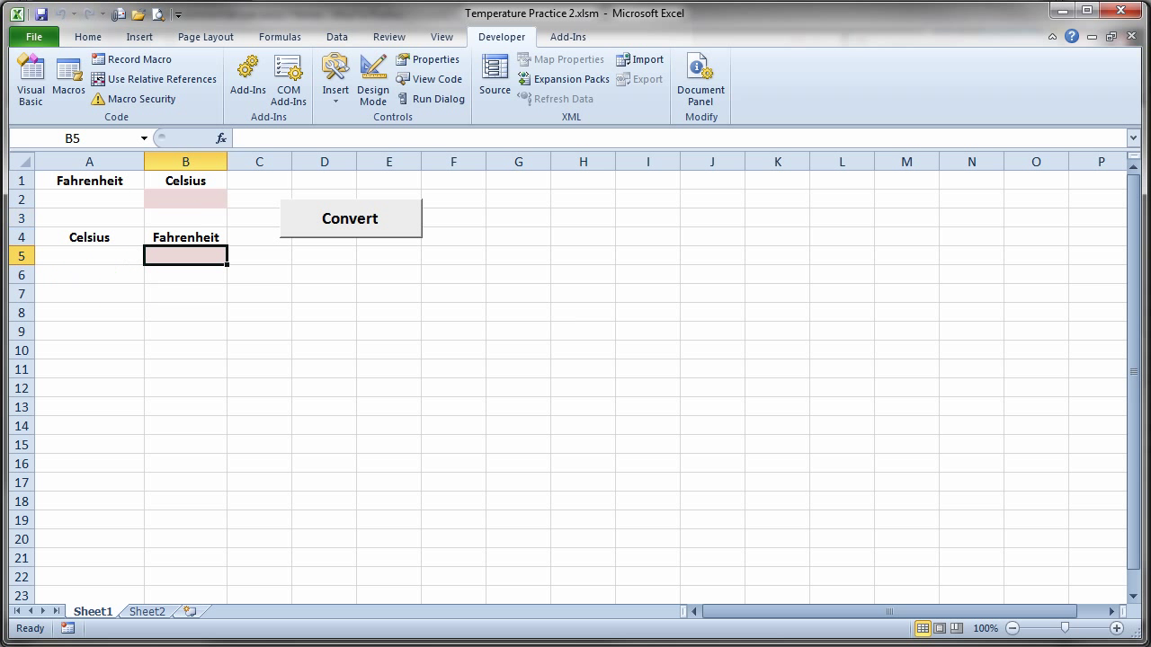
- Review the convert macro code in Module2, then switch to the PBworks Home page in Firefox
key("alt+F11")
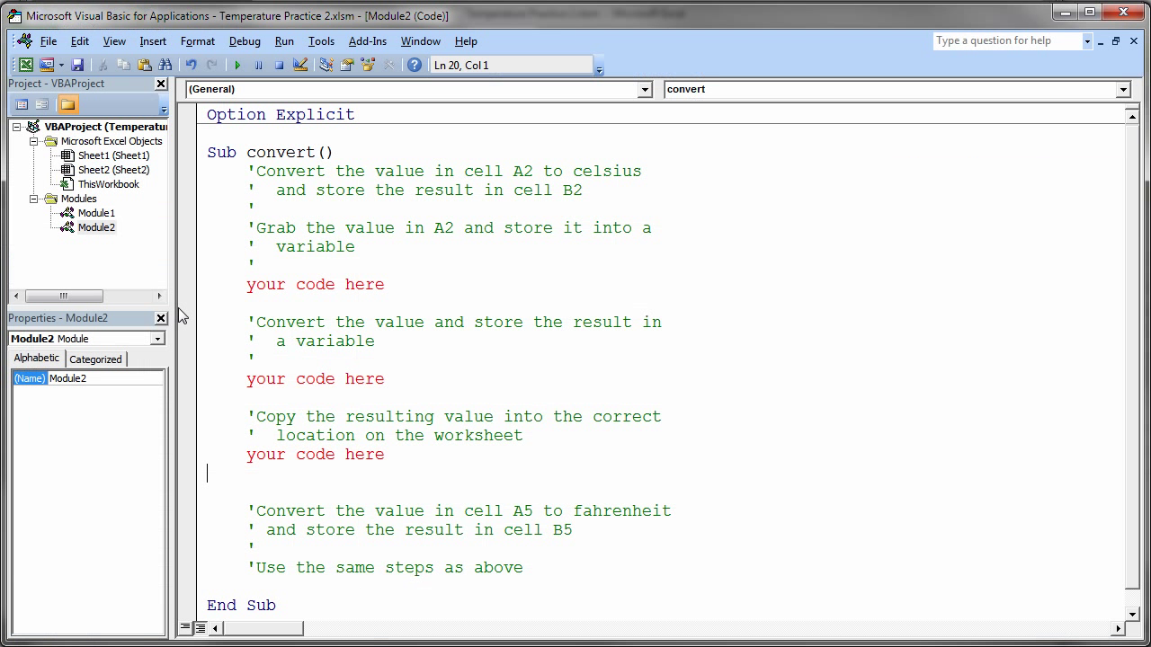
left_click_drag(386, 281, 243, 280)
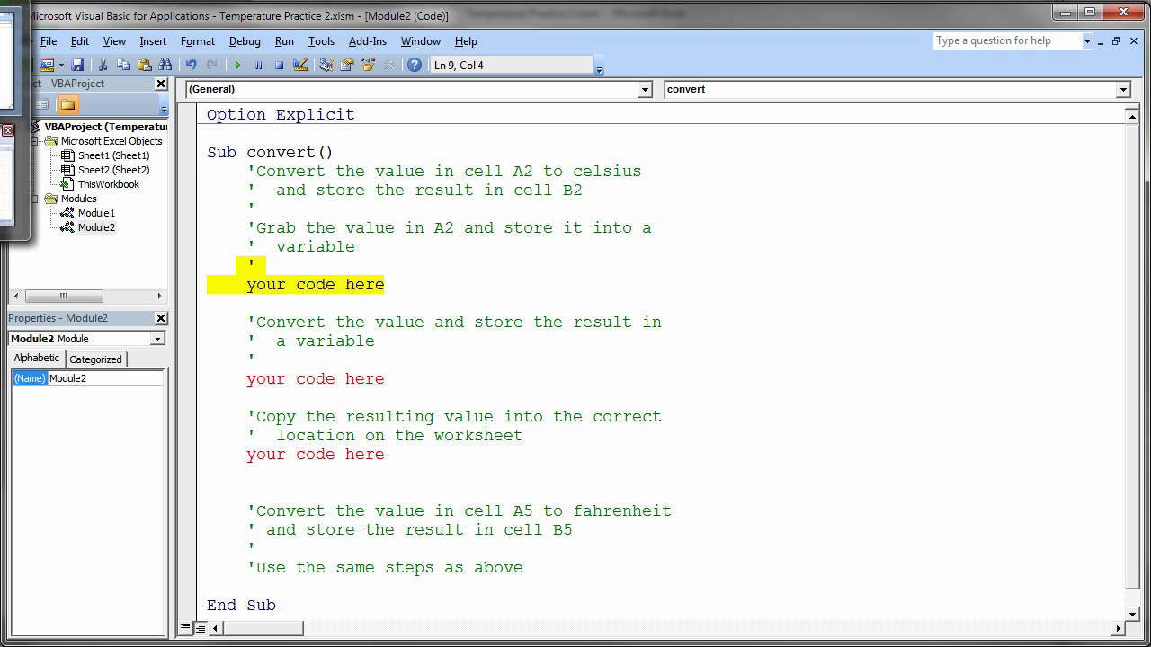
key("alt+F11")
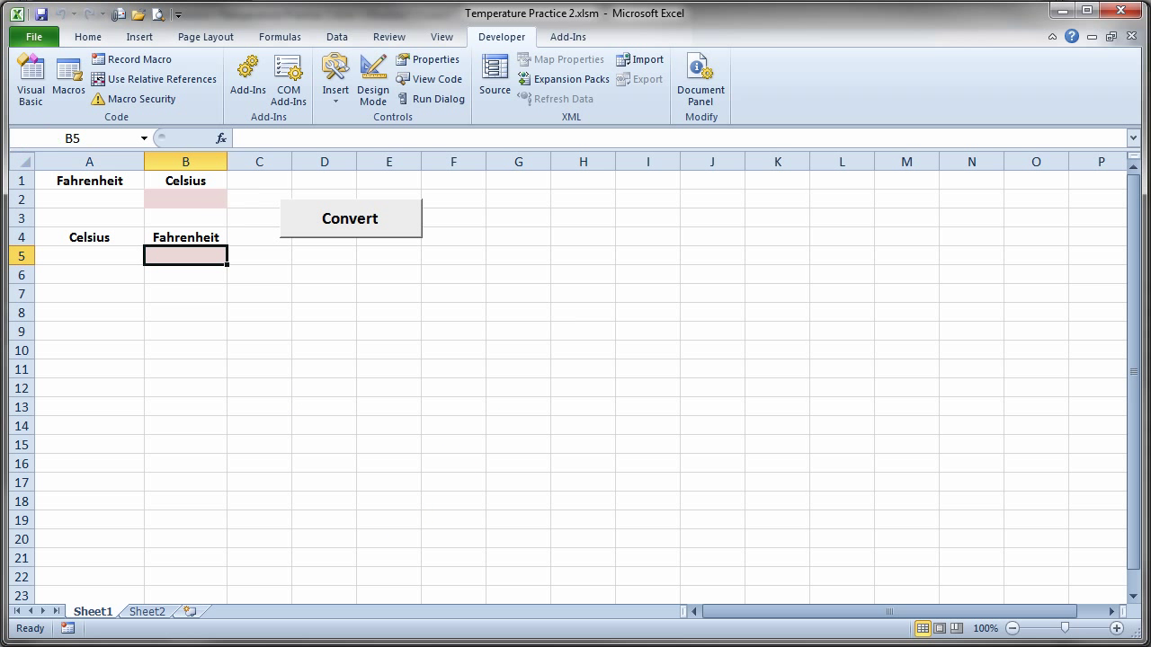
key("alt+Tab")
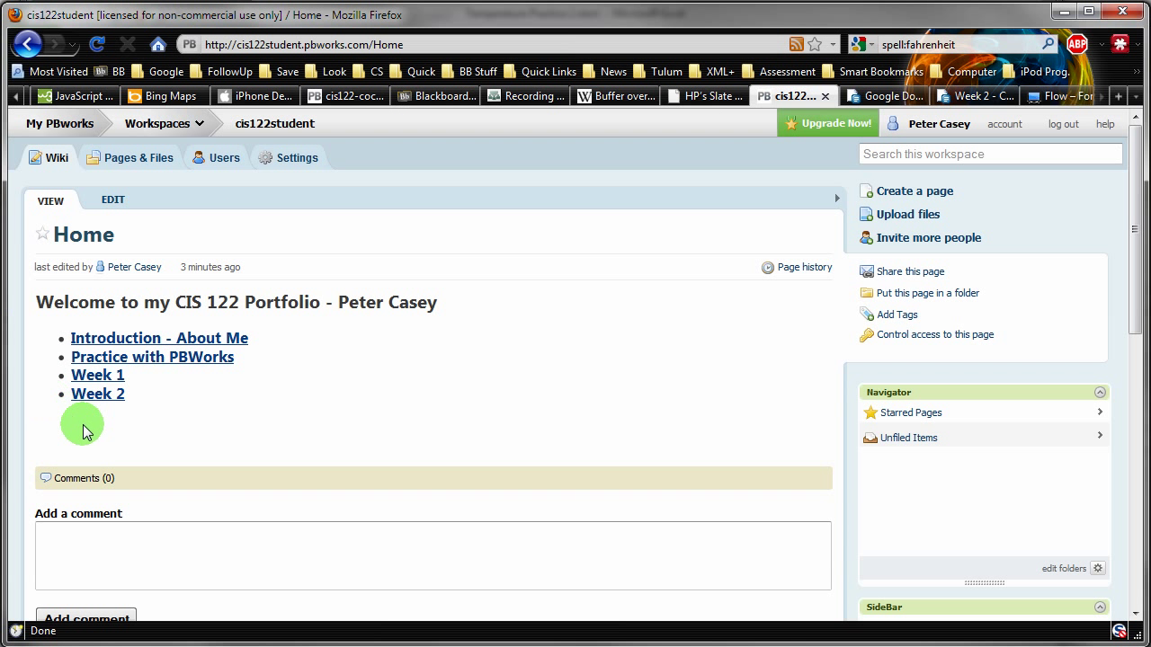
- Create and save a Week 2 page whose 'Temperature Conversion Button' text links to a new page
left_click(99, 401)
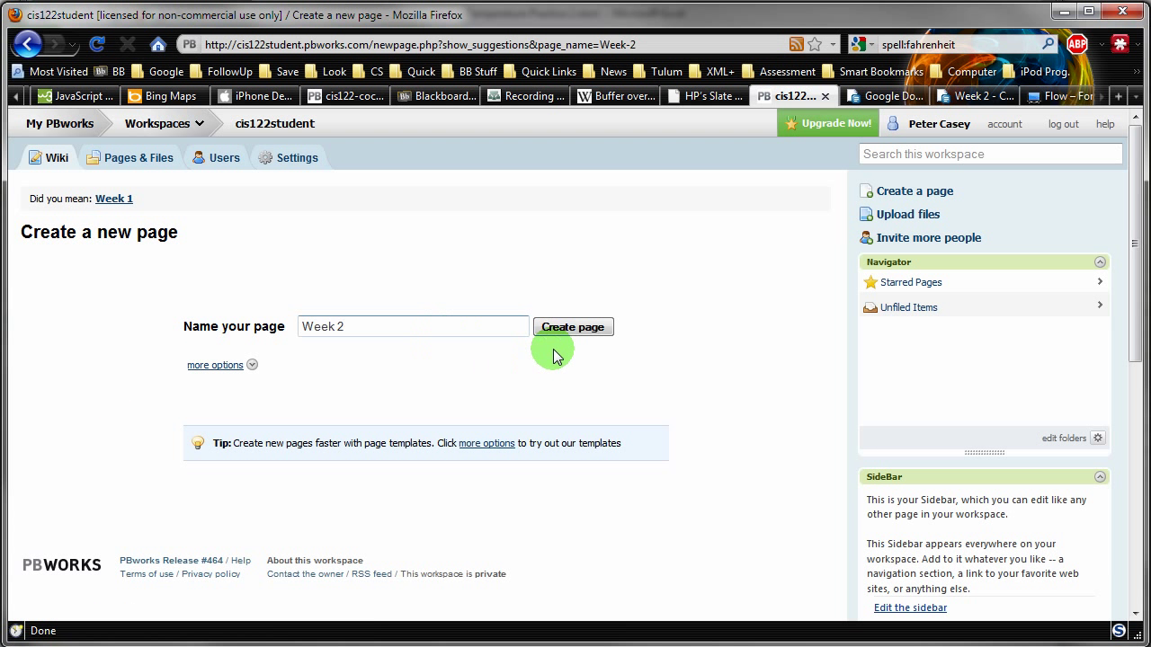
left_click(581, 331)
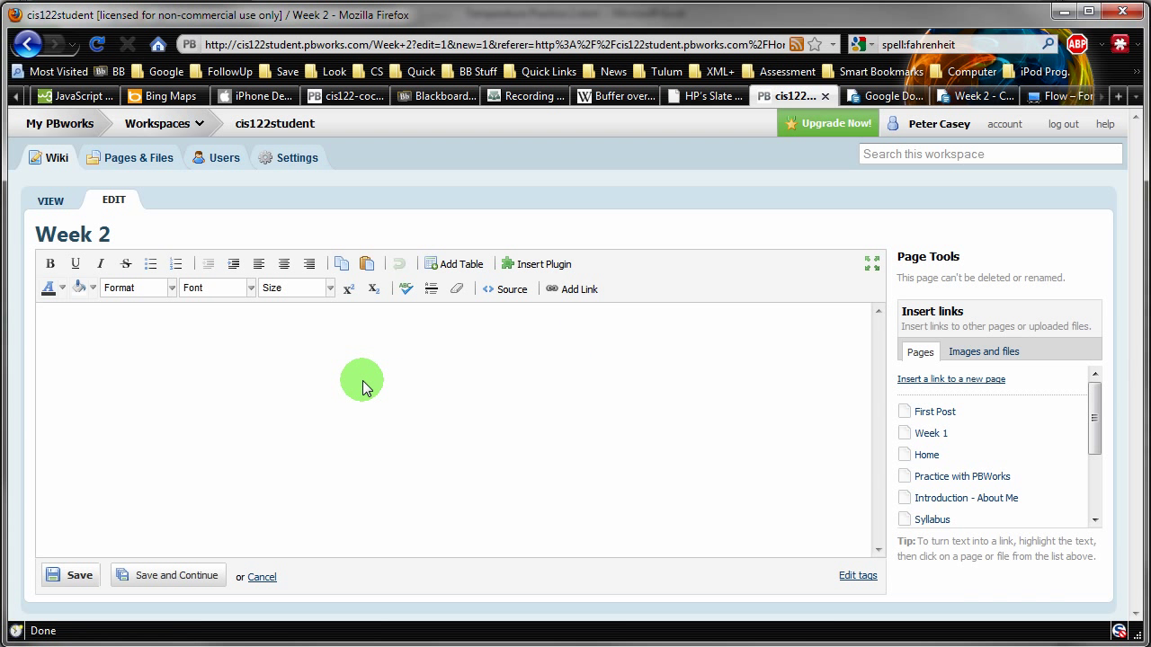
type("Temperature Conversion ")
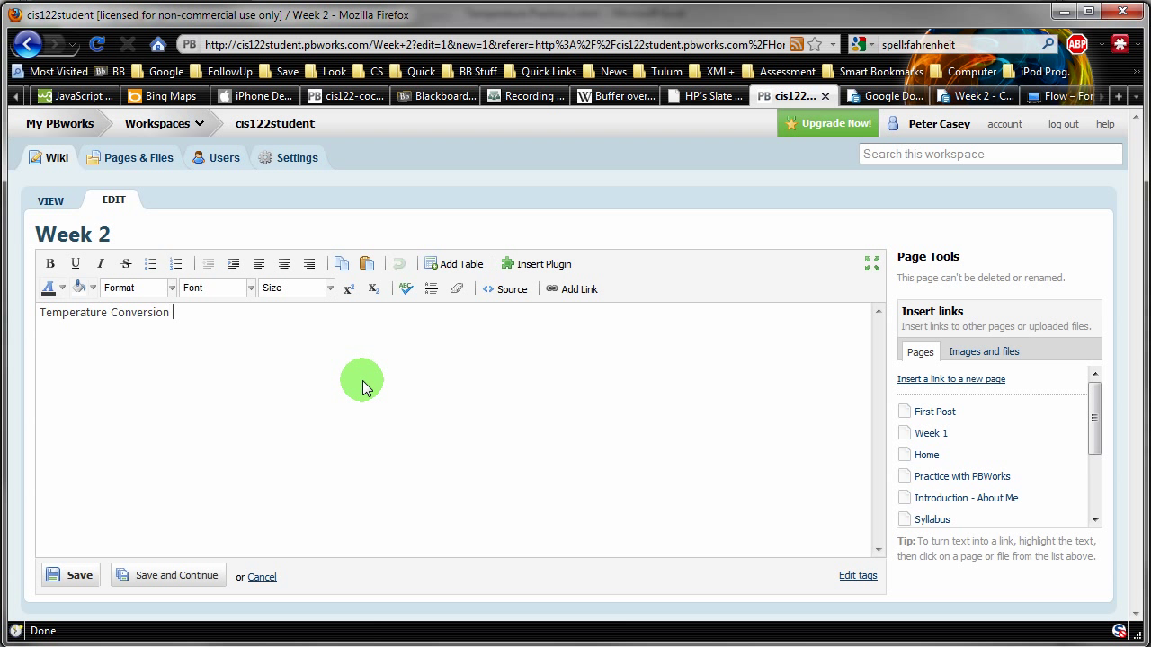
type("Button")
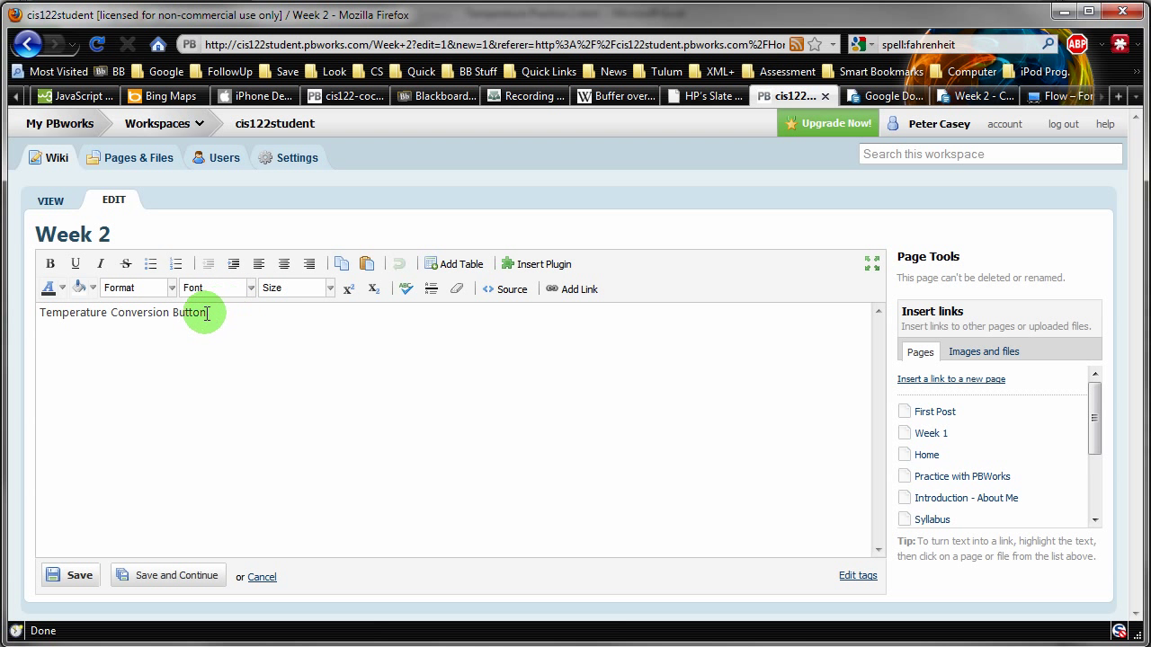
left_click_drag(207, 313, 37, 322)
left_click(583, 291)
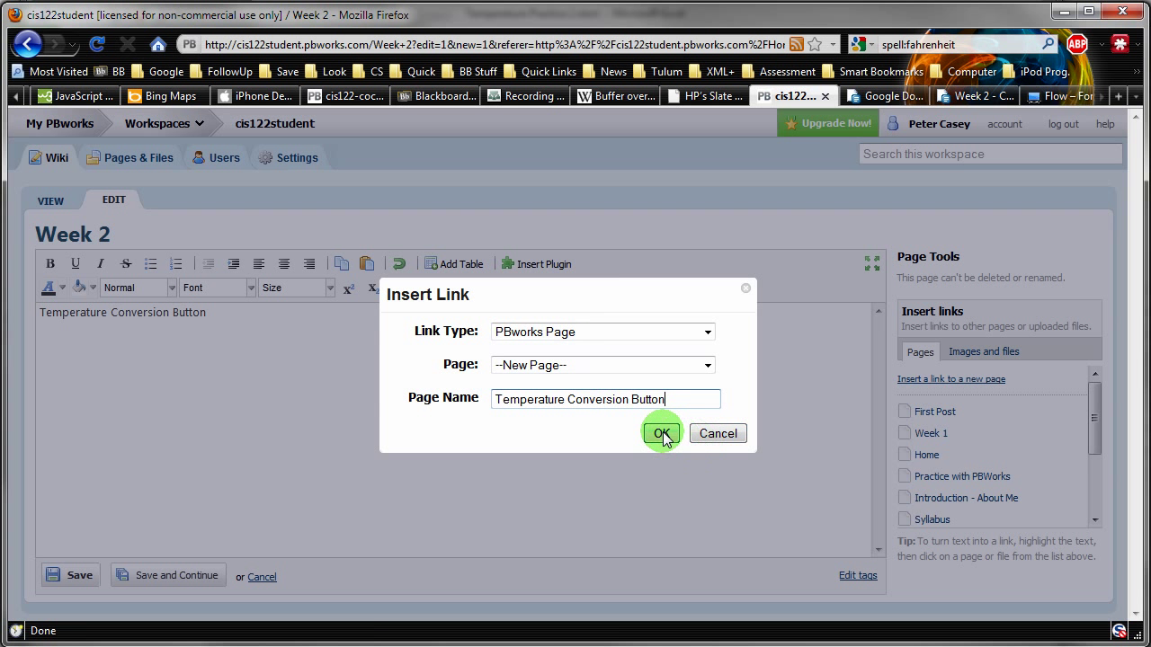
left_click(662, 434)
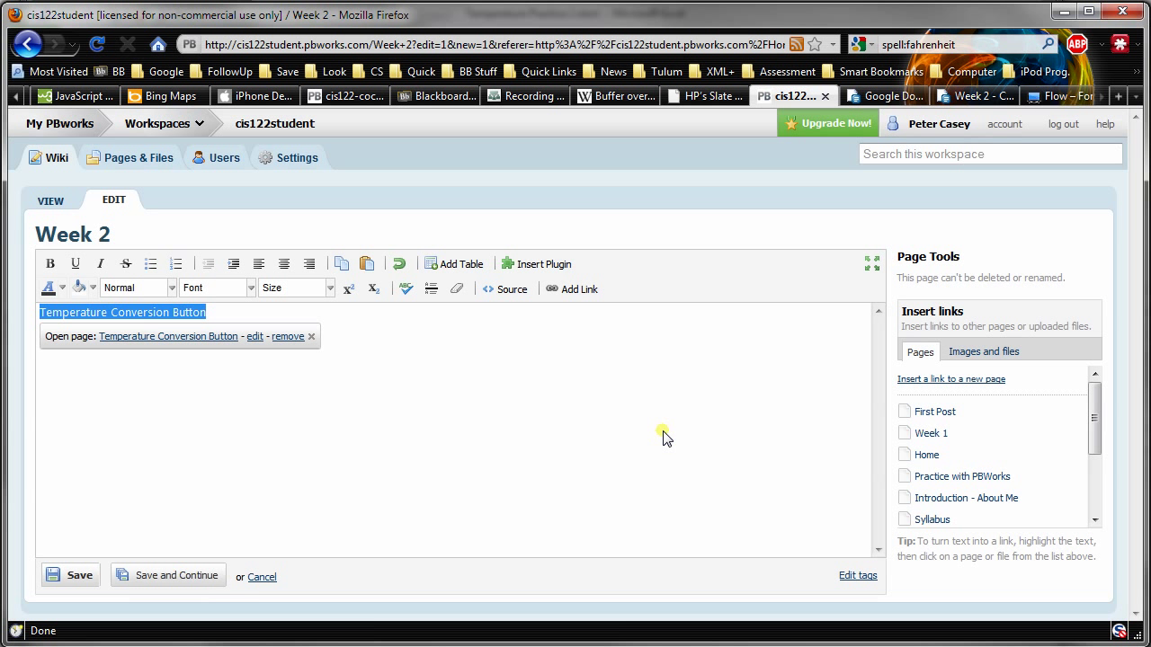
left_click(81, 577)
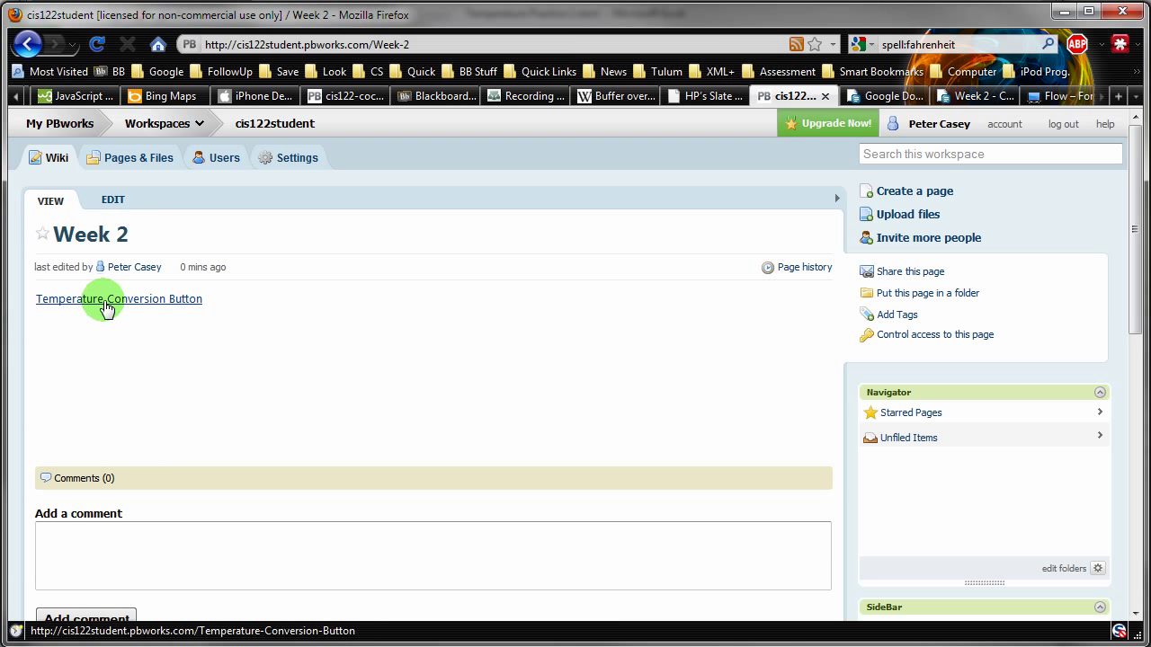
- Create the linked Temperature Conversion Button page and begin editing its empty body
left_click(105, 299)
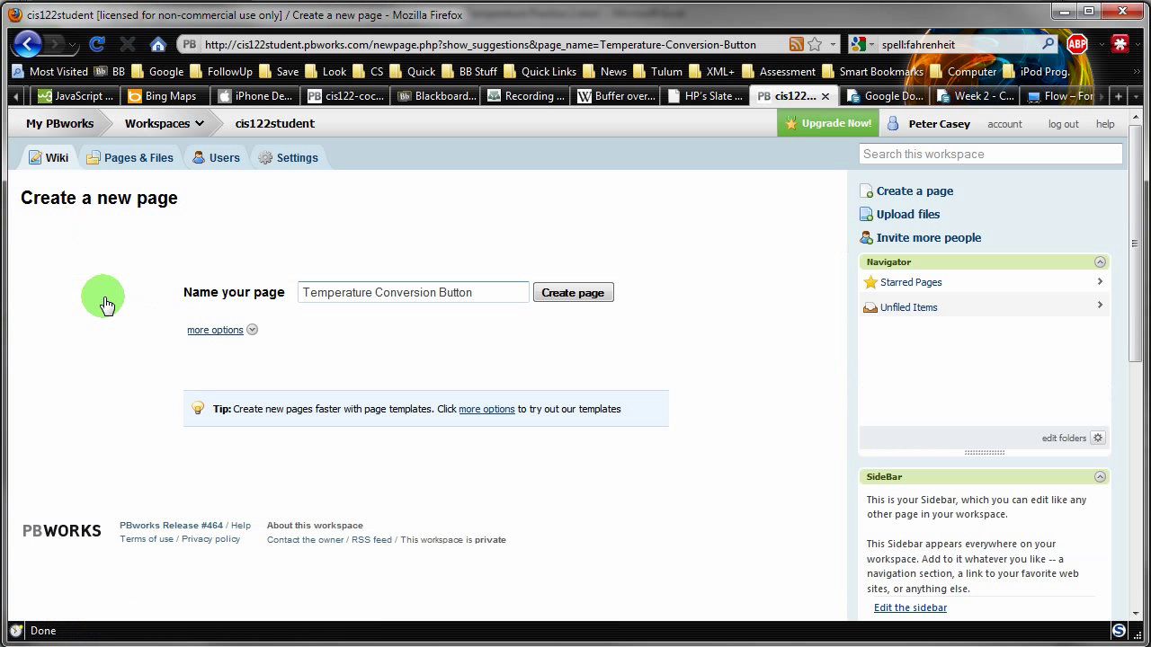
left_click(580, 295)
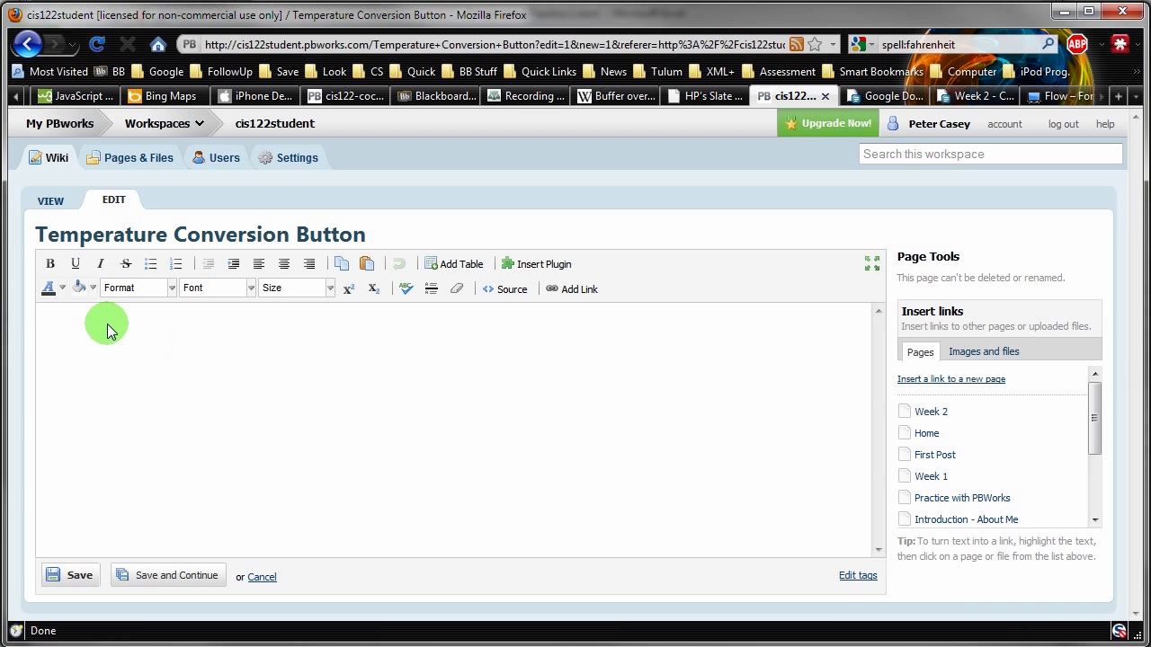
left_click(107, 330)
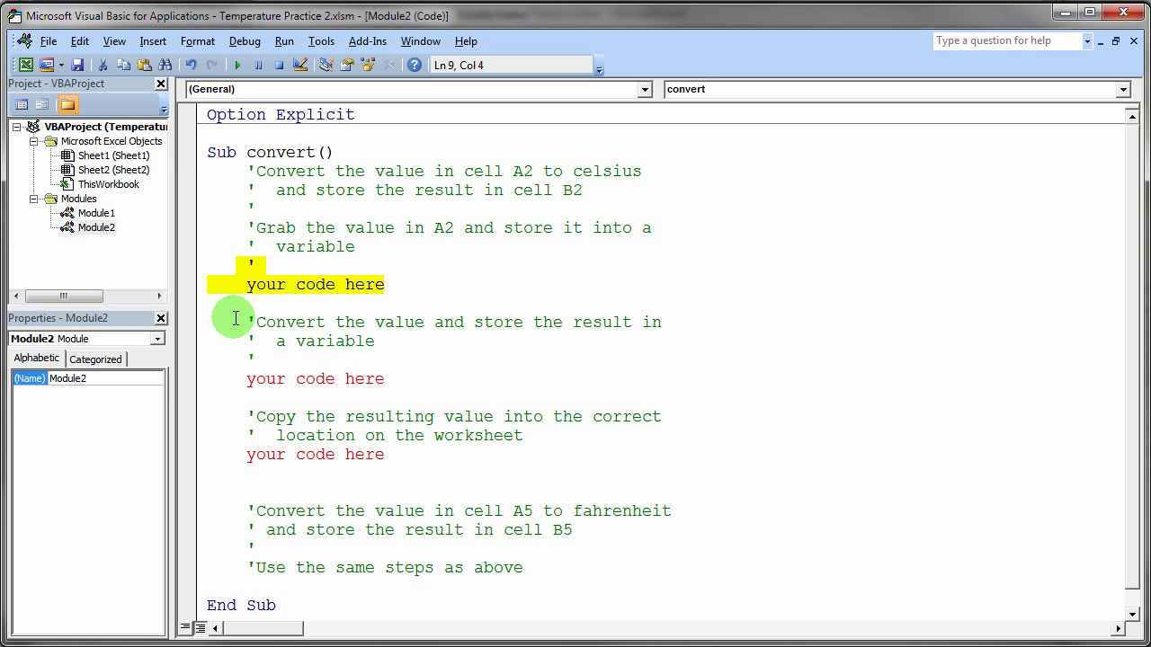
- Paste the Module2 code as Preformatted text onto the Temperature Conversion Button page and save
left_click(219, 135)
key("ctrl+shift+End")
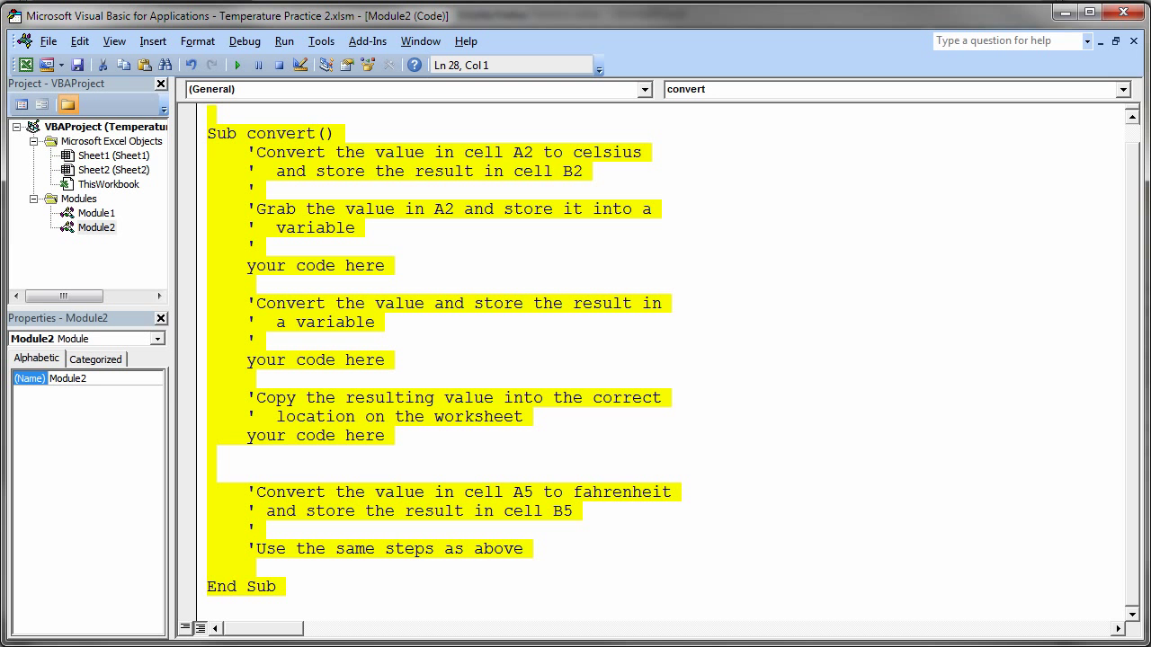
key("alt+Tab")
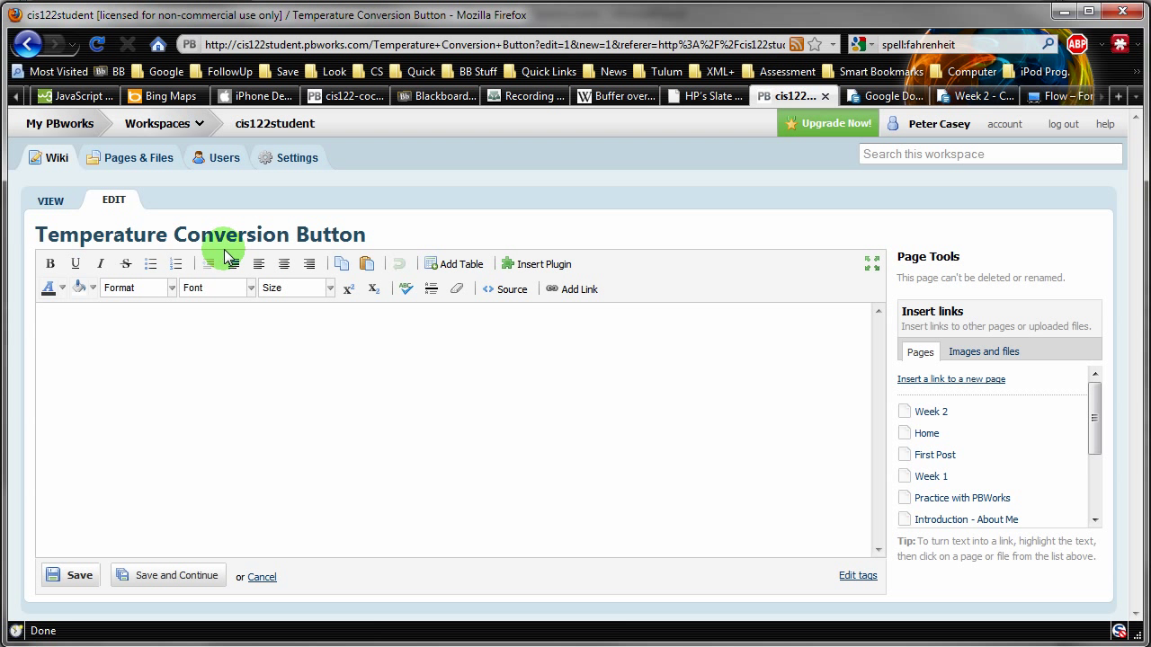
left_click(171, 287)
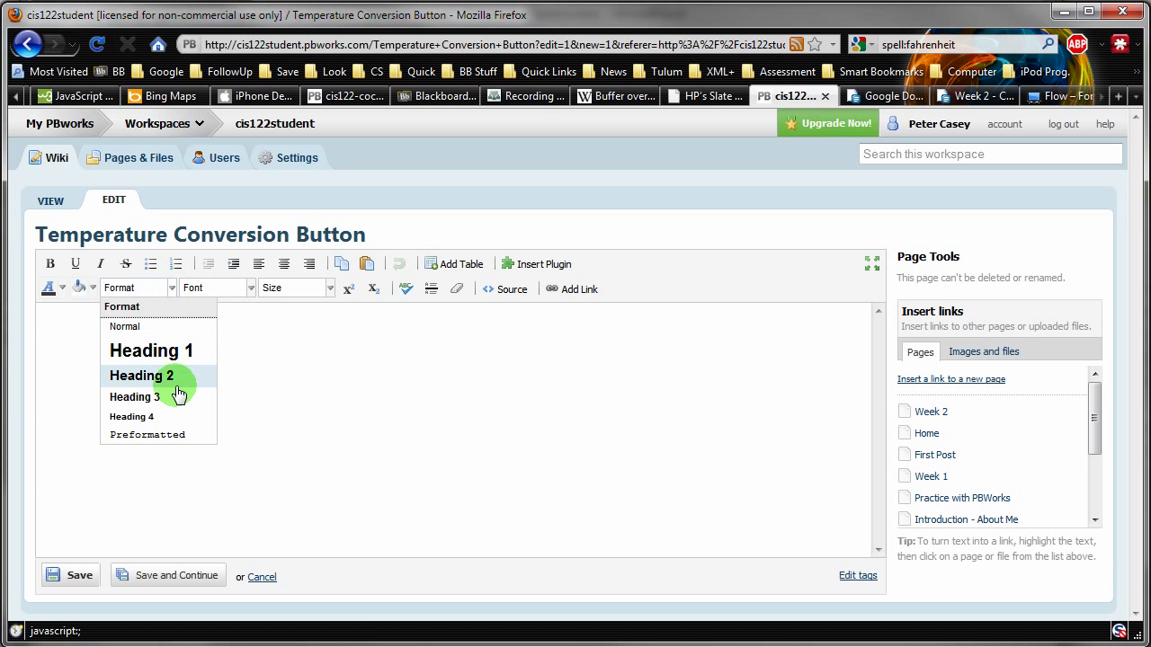
left_click(174, 434)
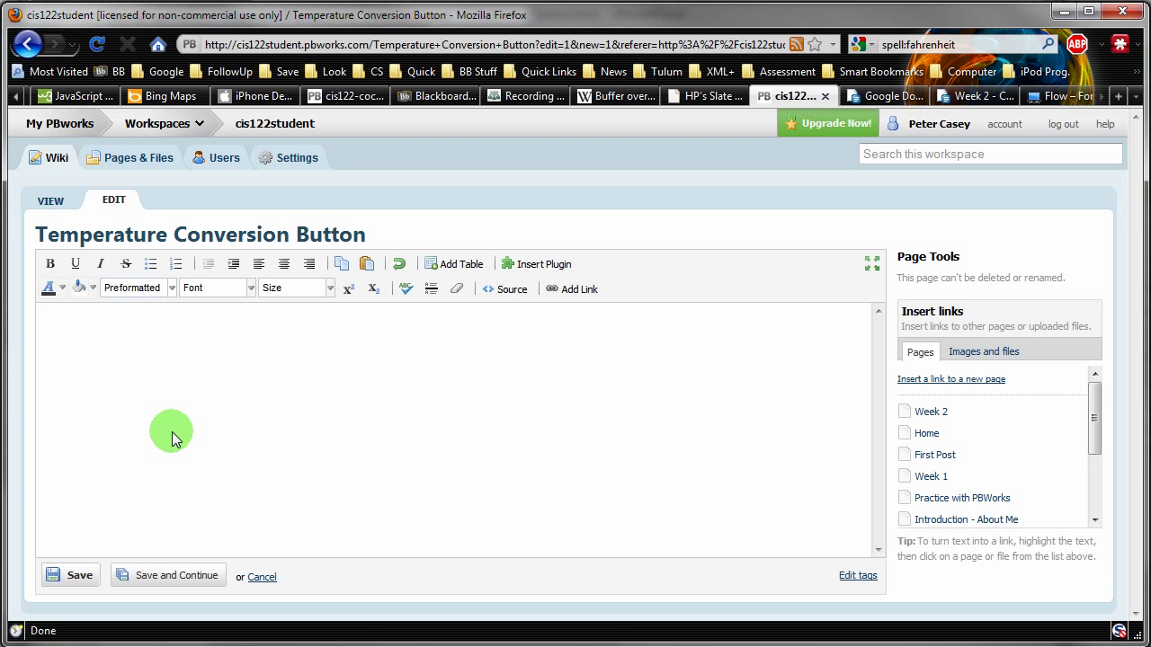
key("ctrl+v")
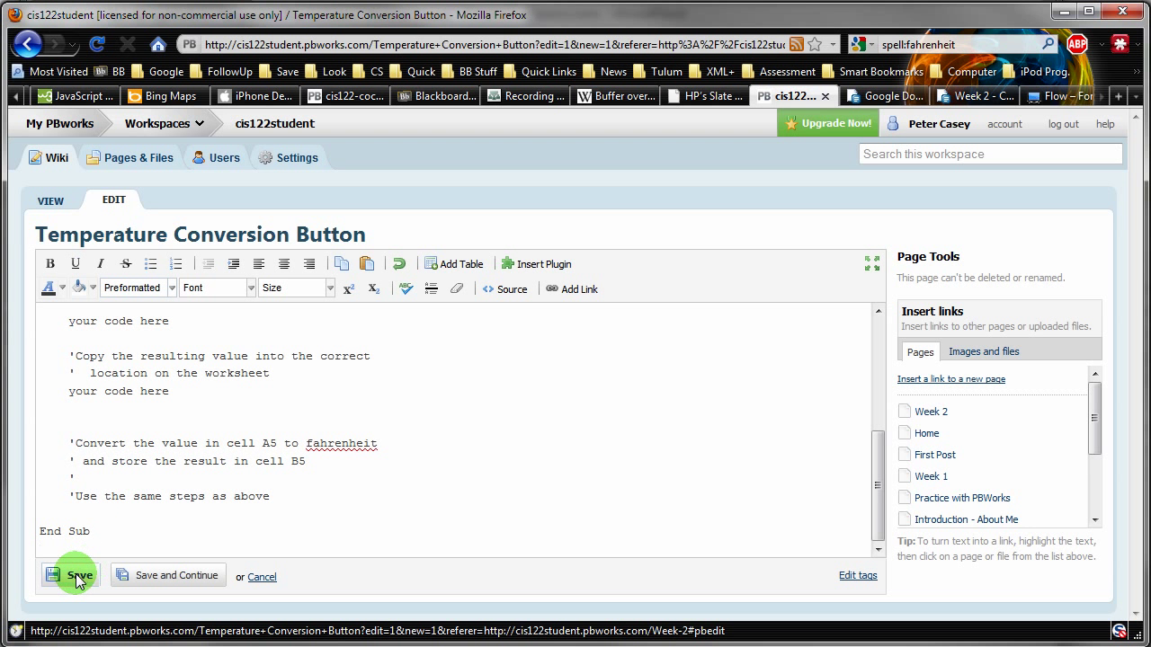
left_click(78, 576)
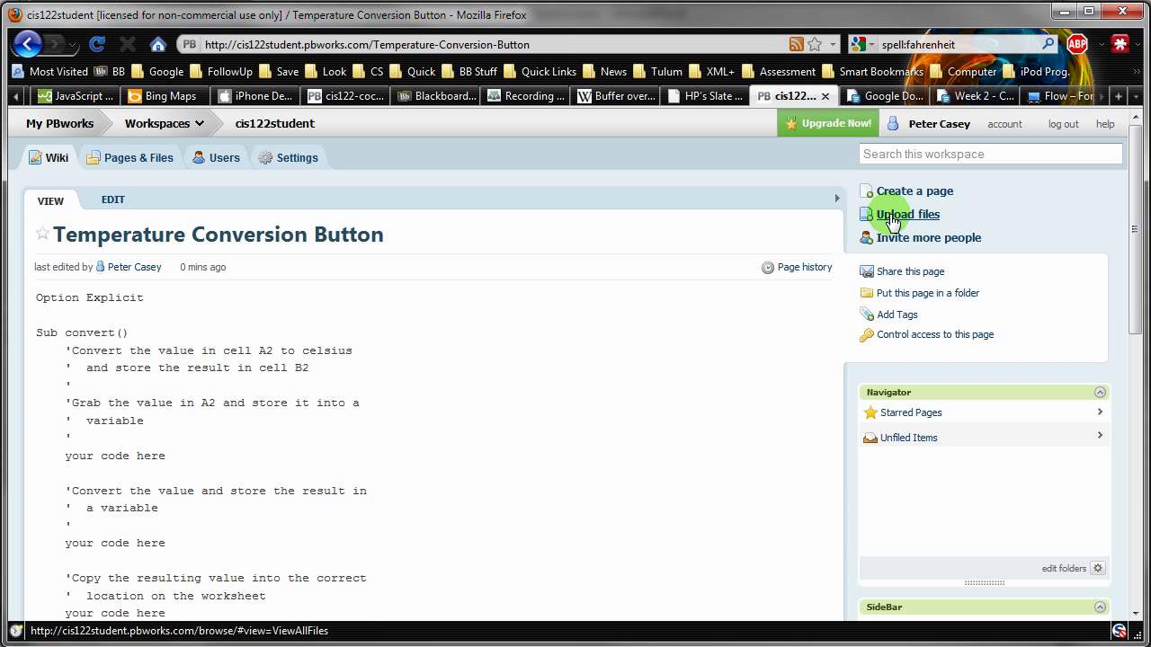
- Open the Upload files area and unblock the Flashblock placeholder so uploading loads
left_click(893, 220)
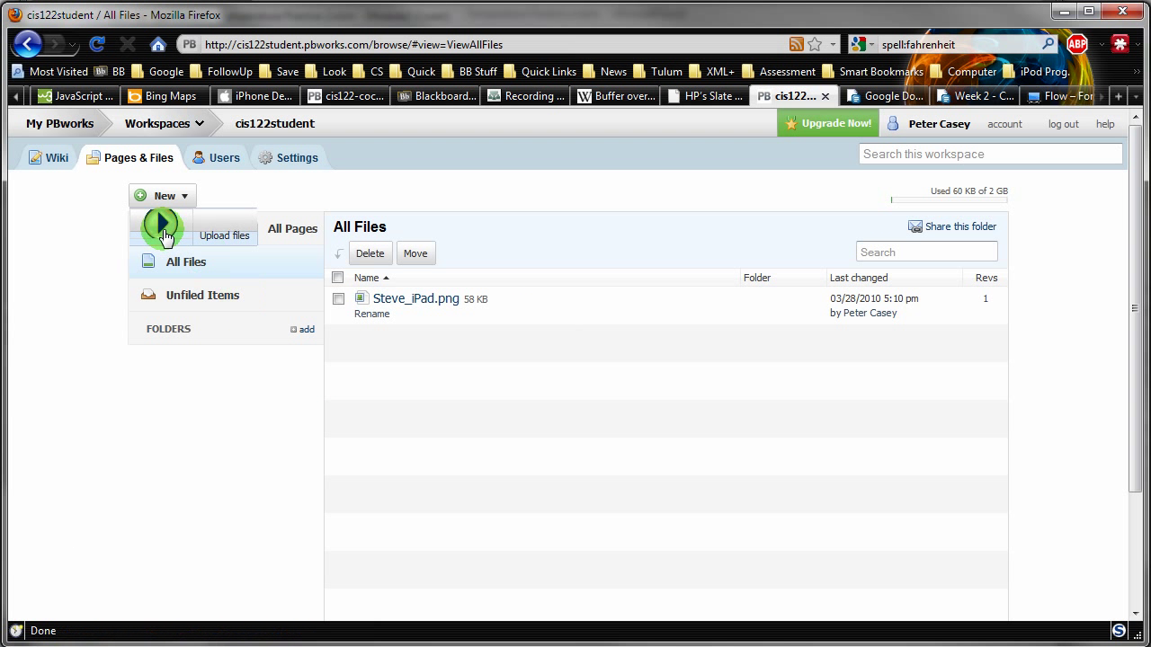
left_click(162, 229)
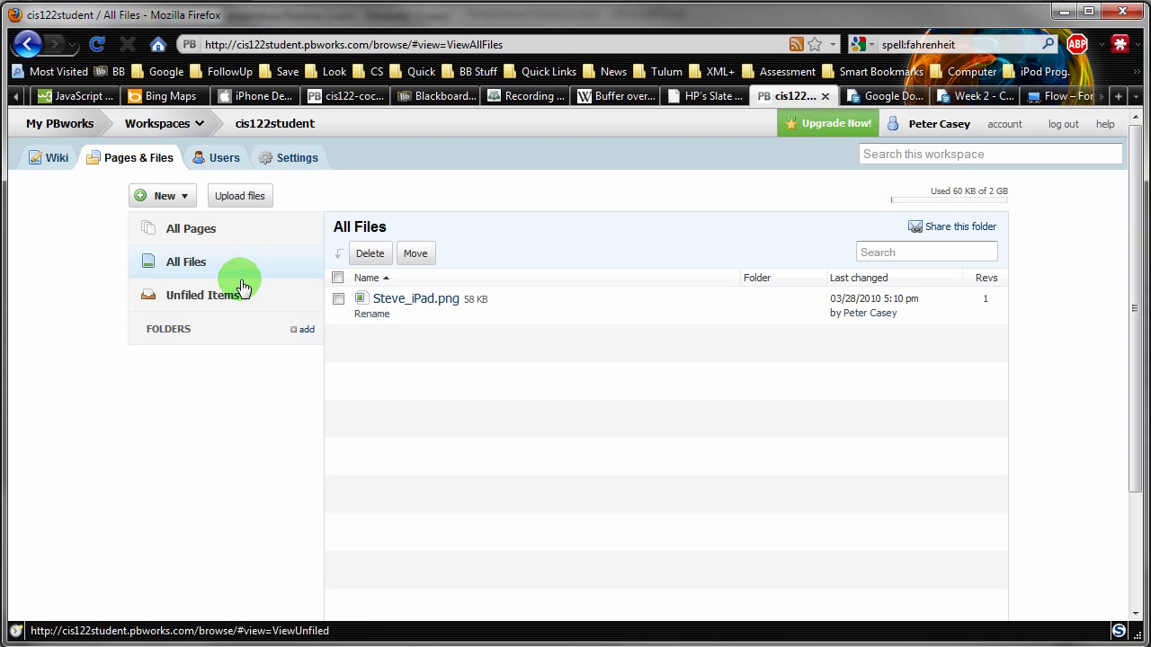
- Upload Temperature Practice 2.xlsm from Documents > _CIS122_ECourse > Code
left_click(241, 196)
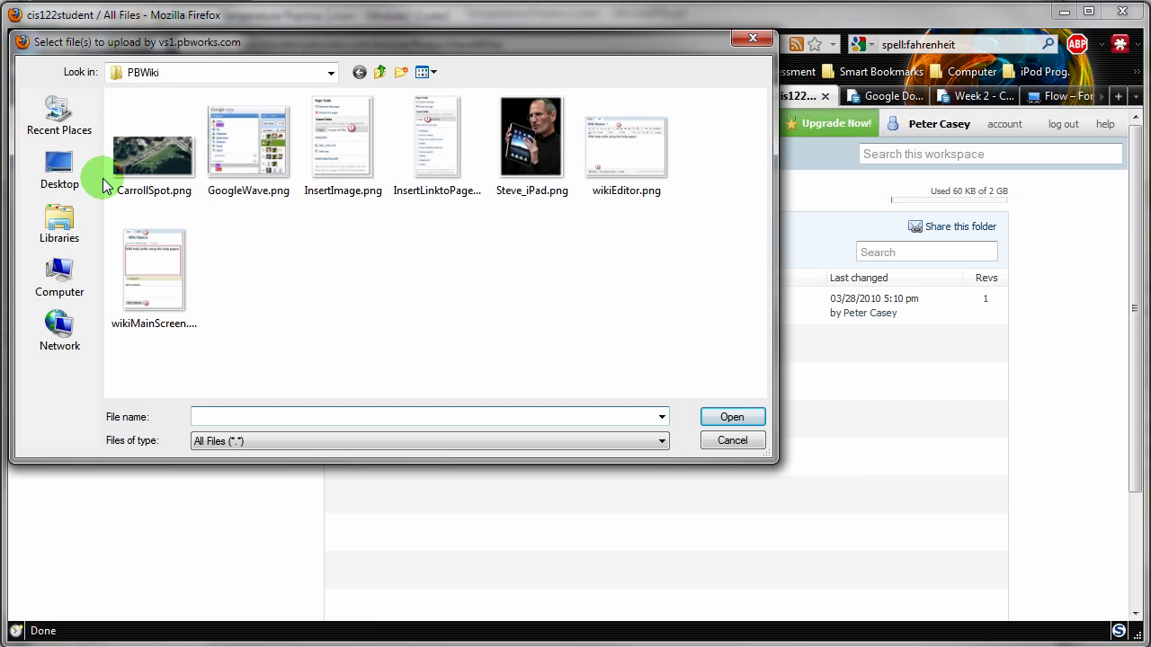
left_click(60, 227)
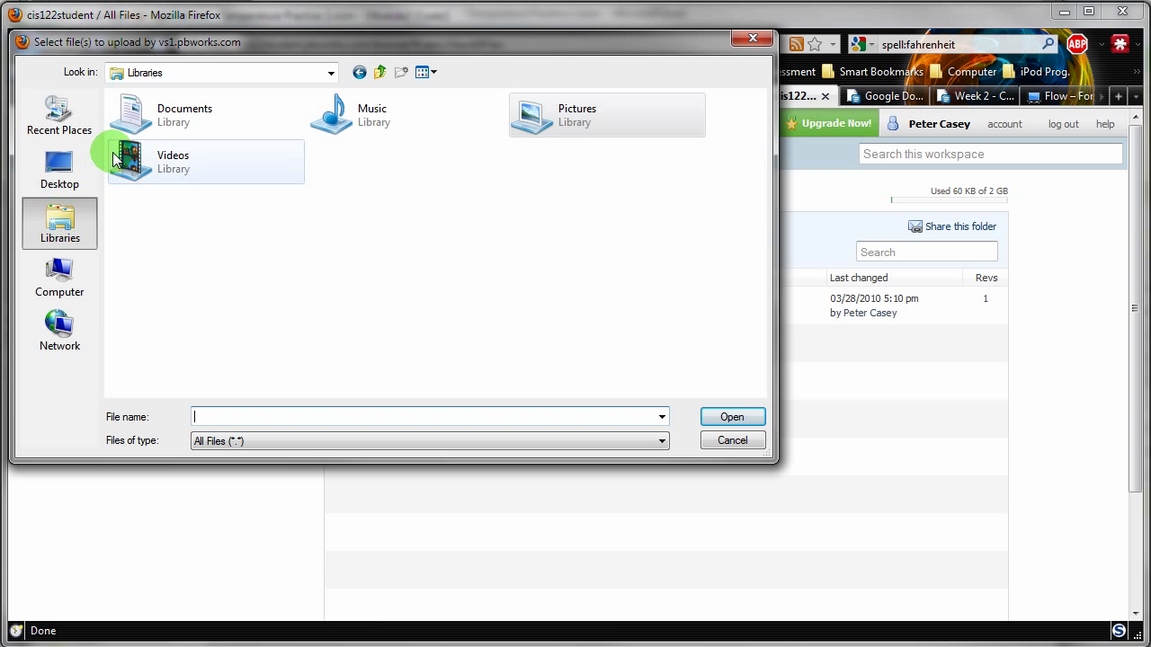
double_click(133, 123)
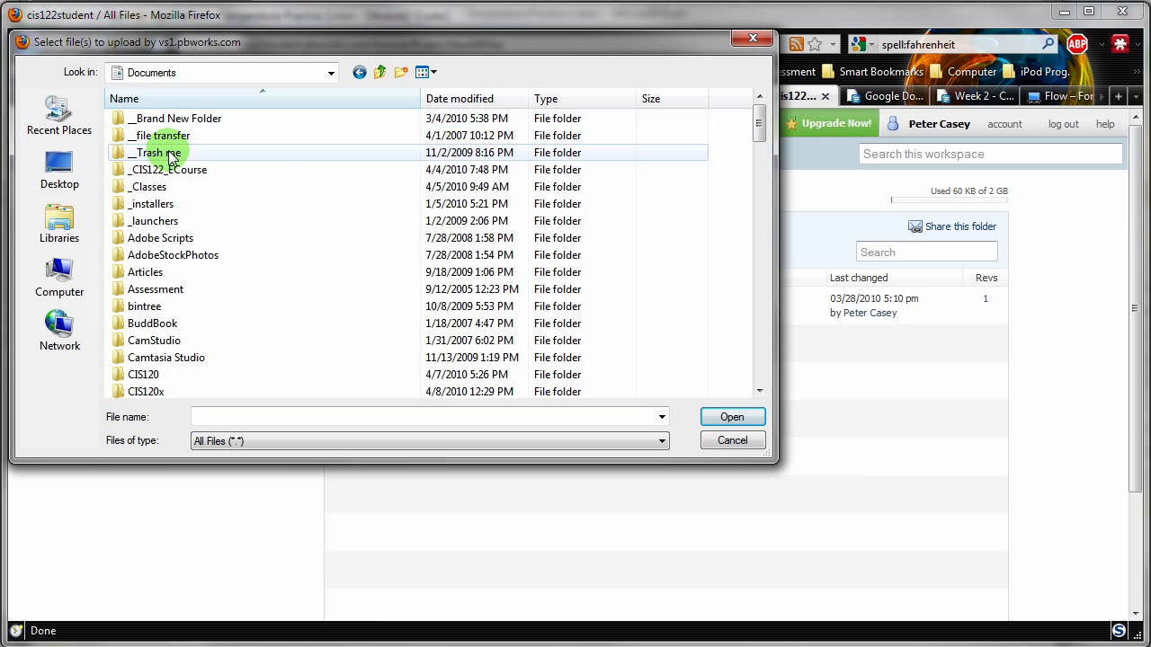
left_click(156, 173)
double_click(159, 175)
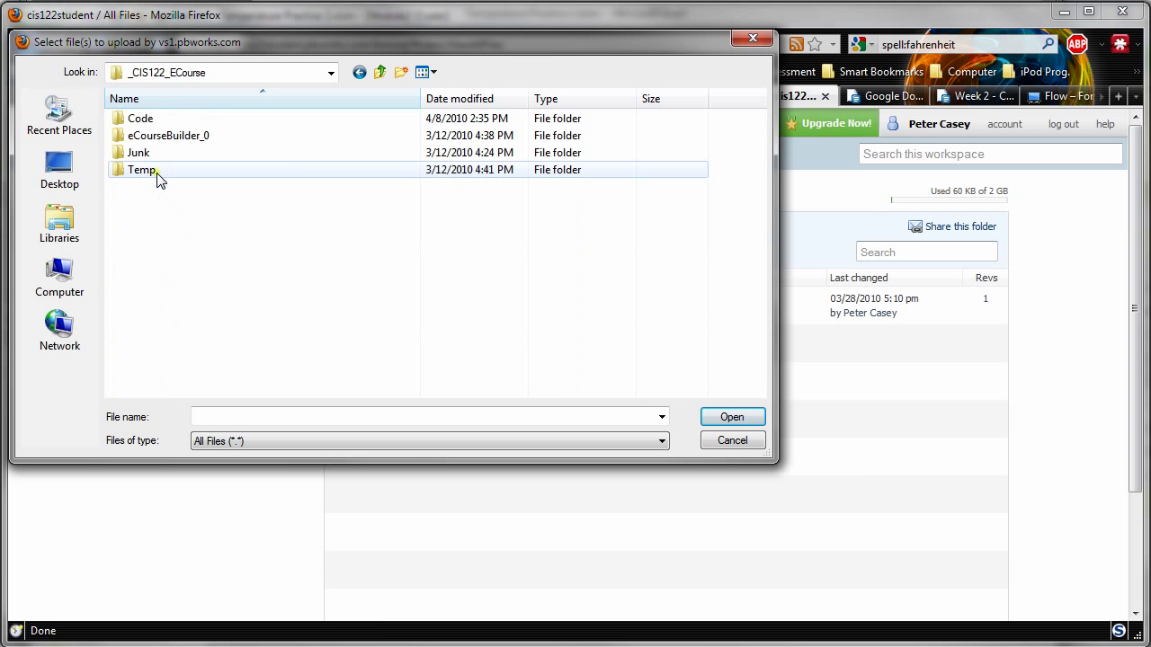
double_click(137, 119)
left_click(212, 241)
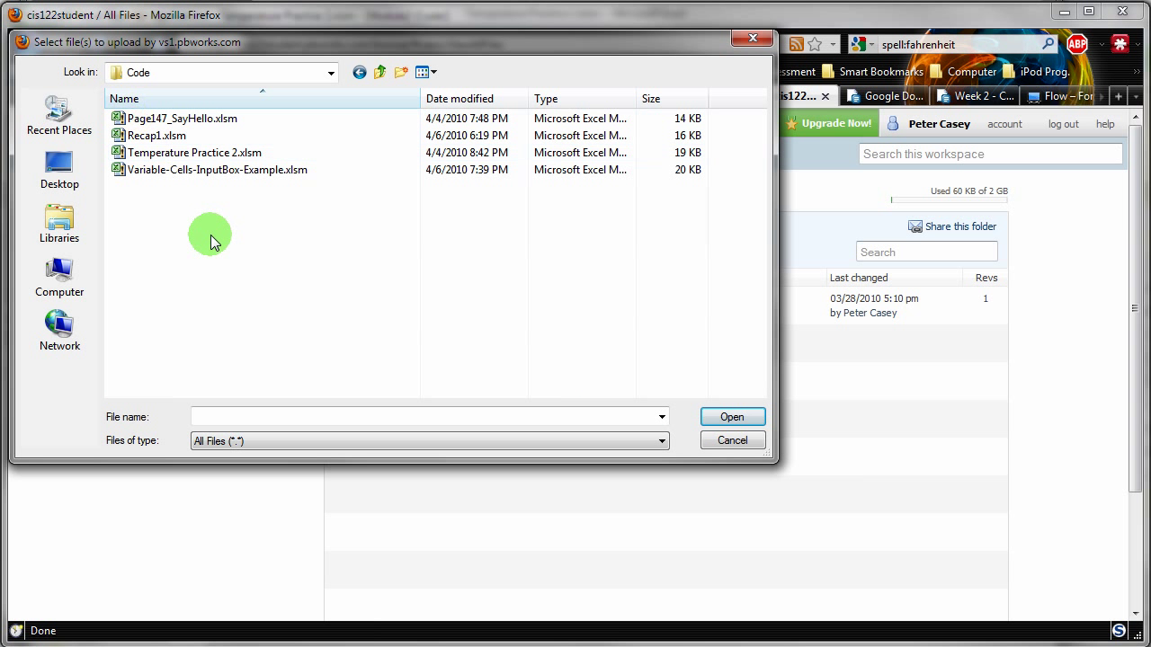
double_click(220, 157)
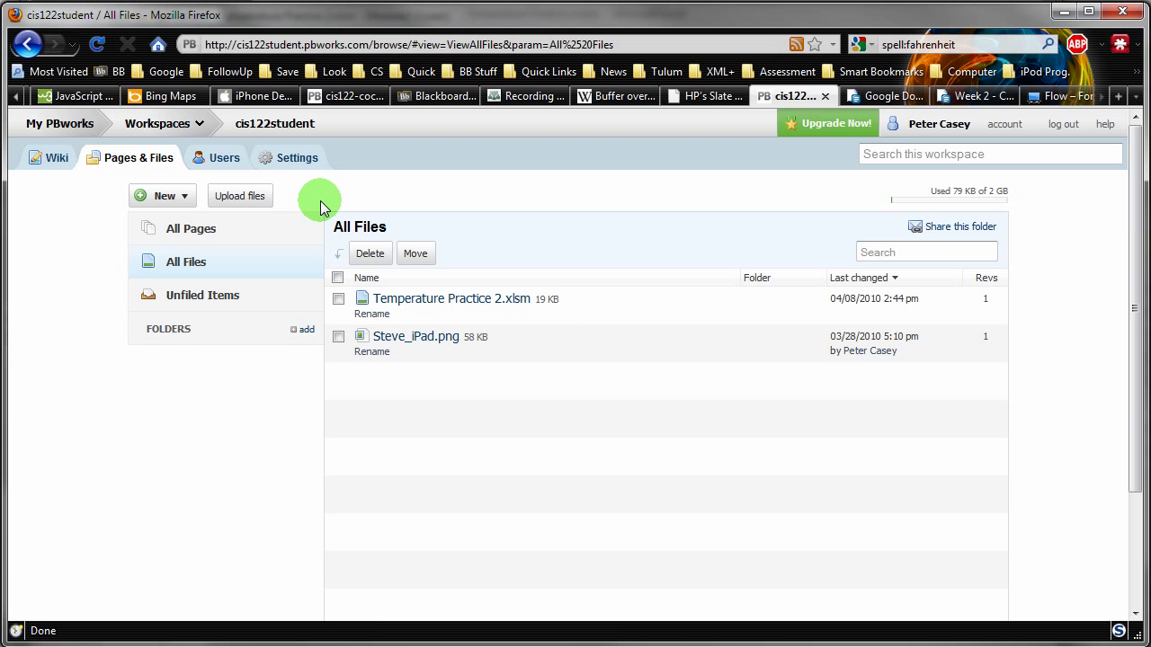
- Go through Pages & Files and Week 2 to the Temperature Conversion Button page
left_click(148, 166)
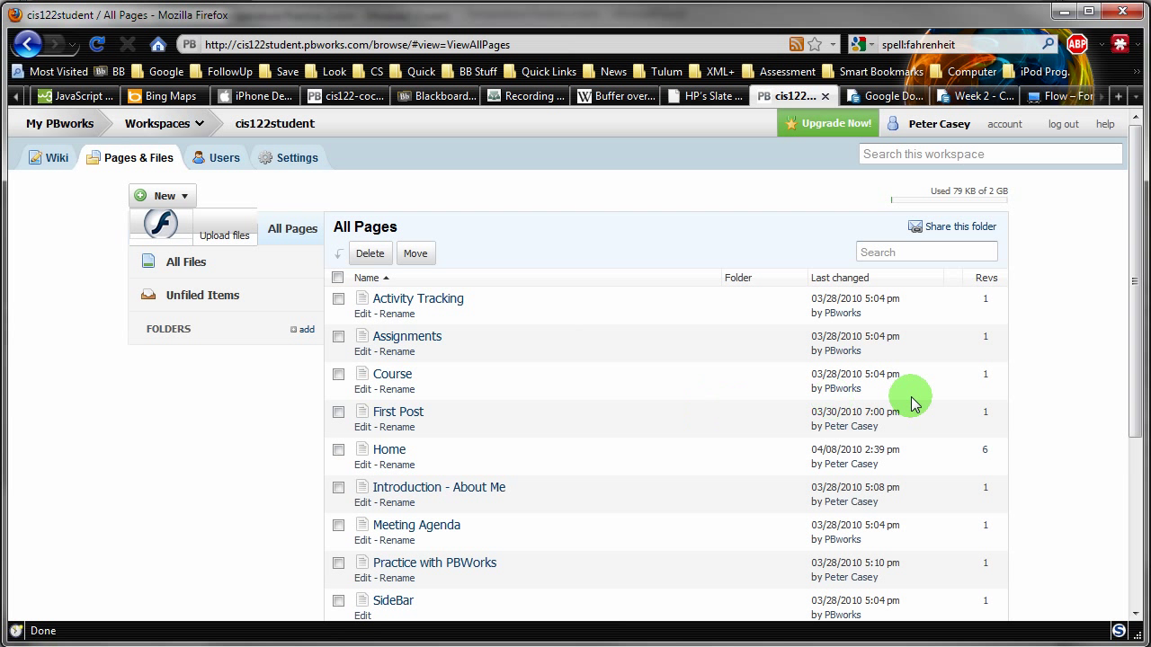
left_click_drag(1135, 288, 1124, 429)
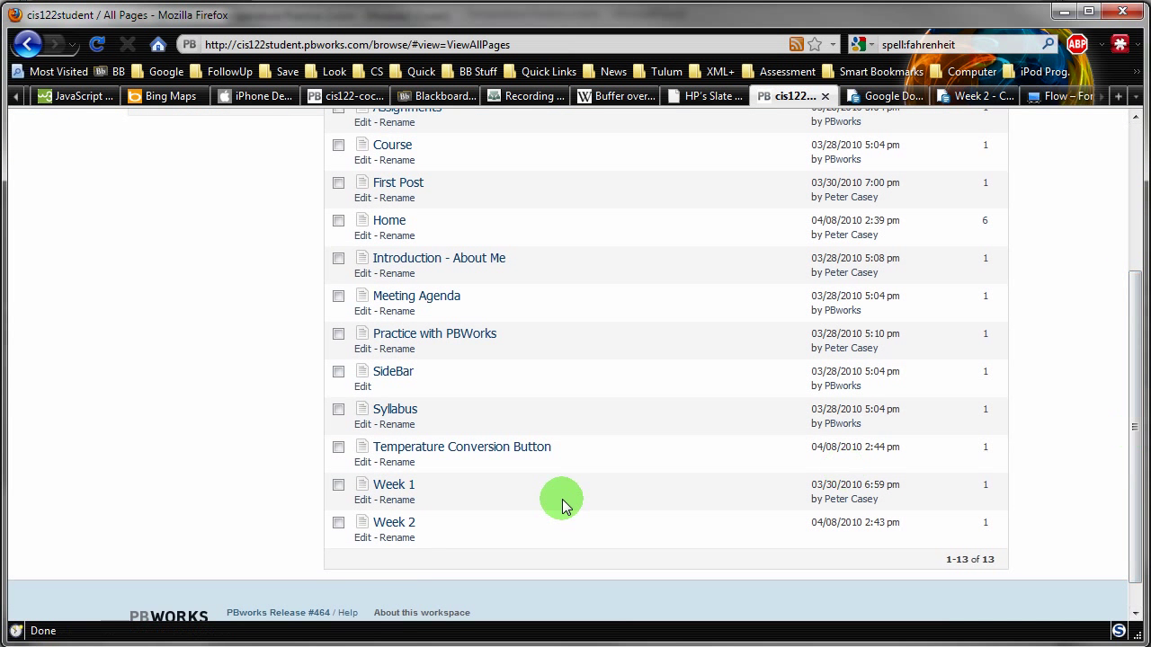
left_click(407, 523)
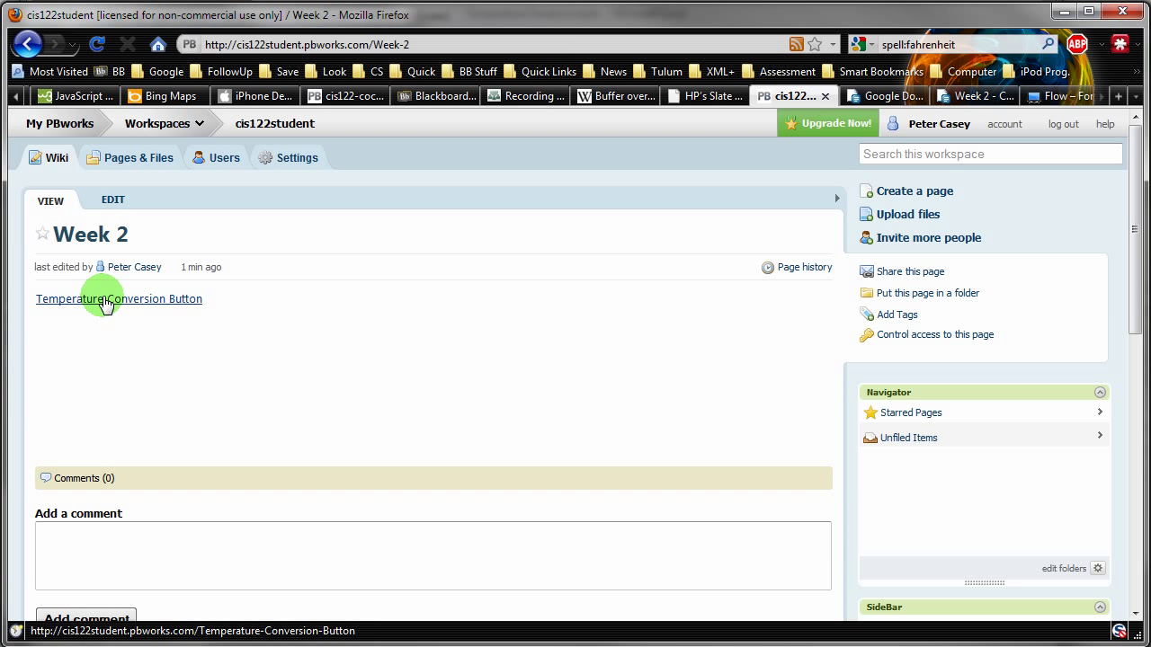
left_click(105, 304)
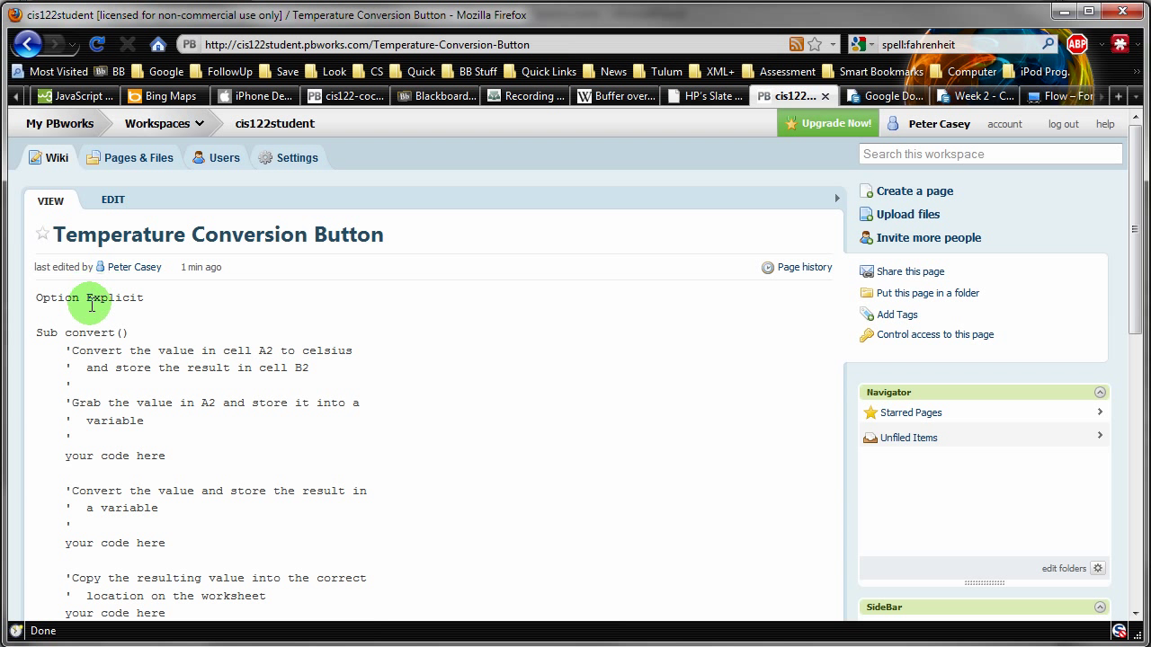
- Edit the Temperature Conversion Button page and select its 'Option Explicit' line
left_click(110, 197)
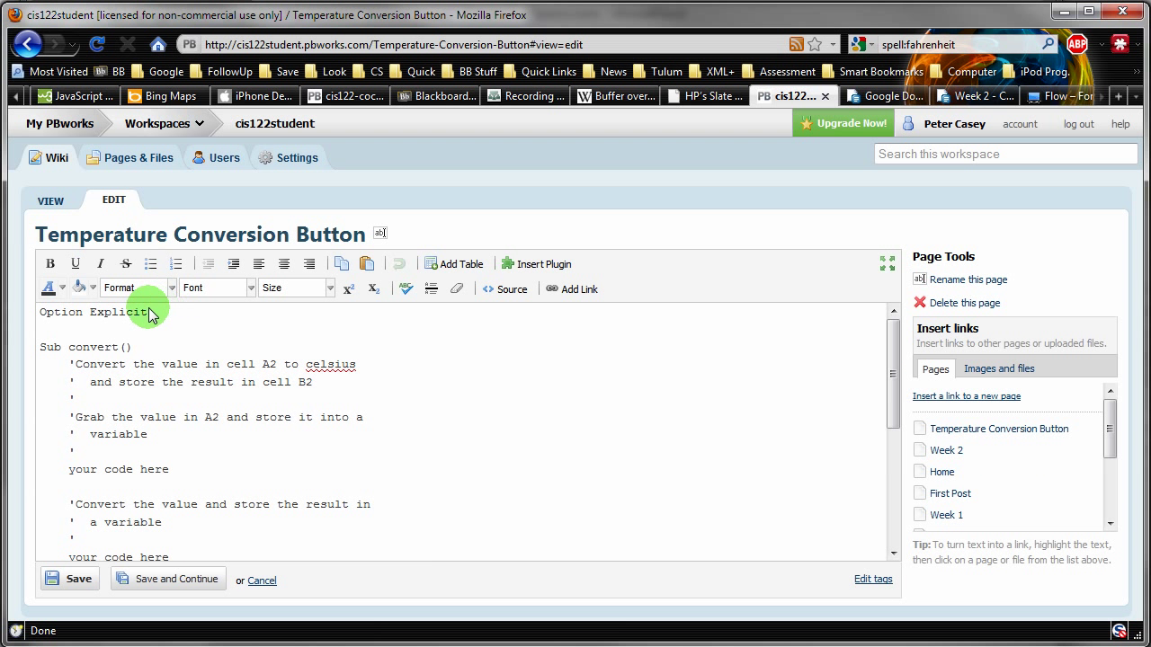
left_click_drag(149, 311, 39, 311)
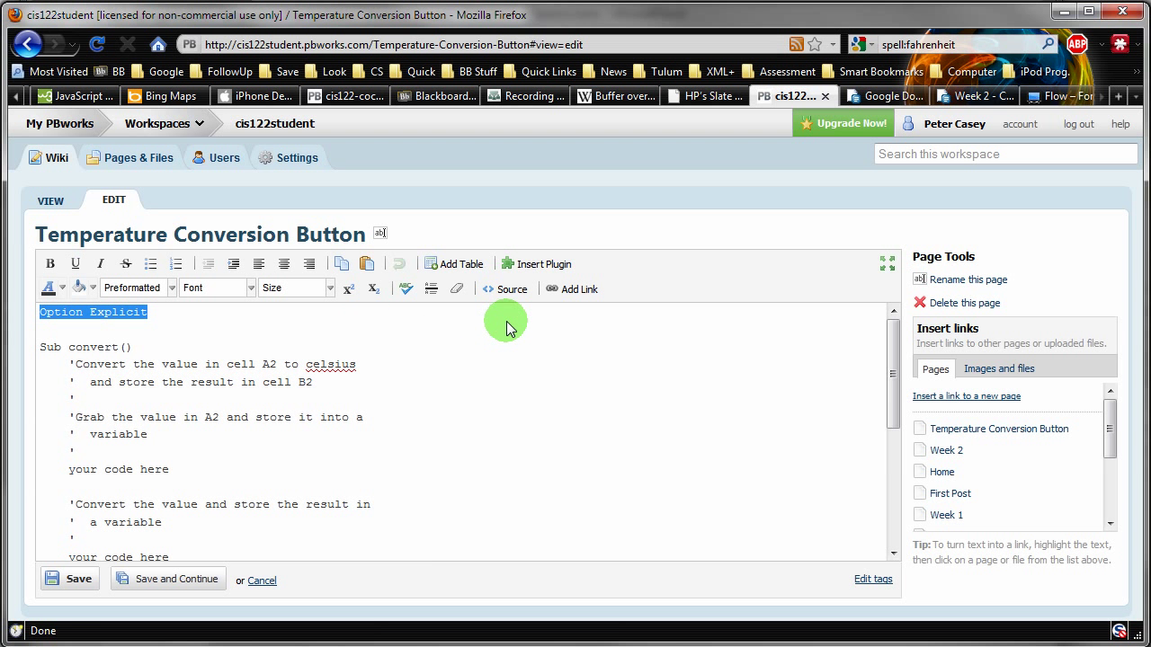
- Link 'Option Explicit' to the PBworks File Temperature Practice 2.xlsm
left_click(572, 297)
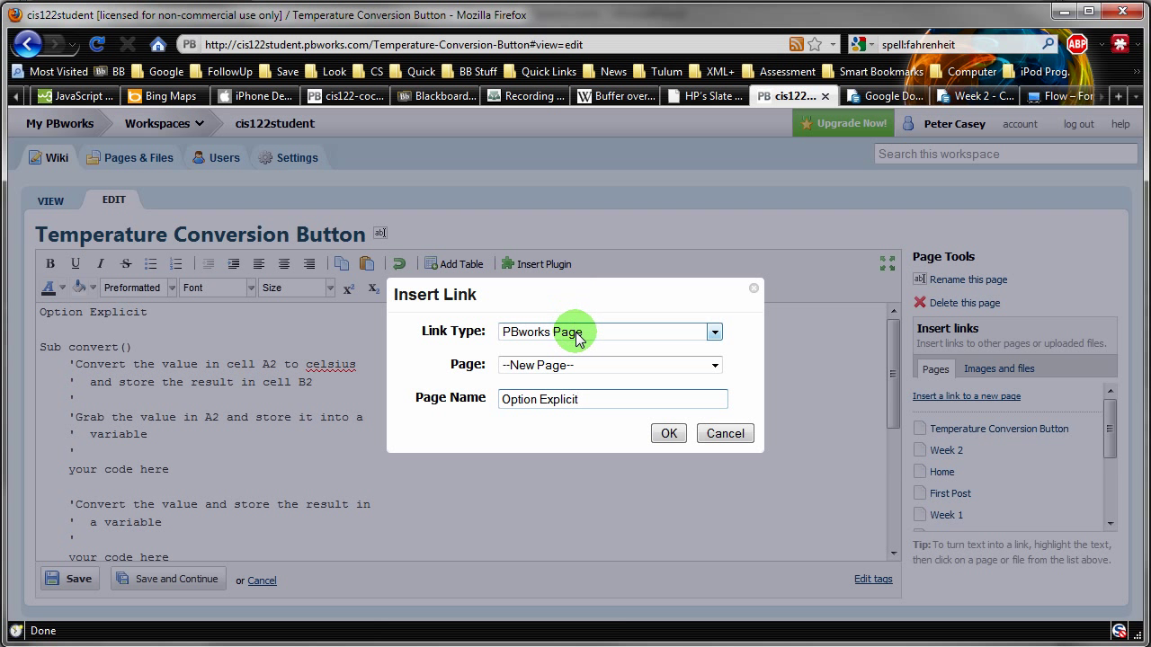
left_click(577, 338)
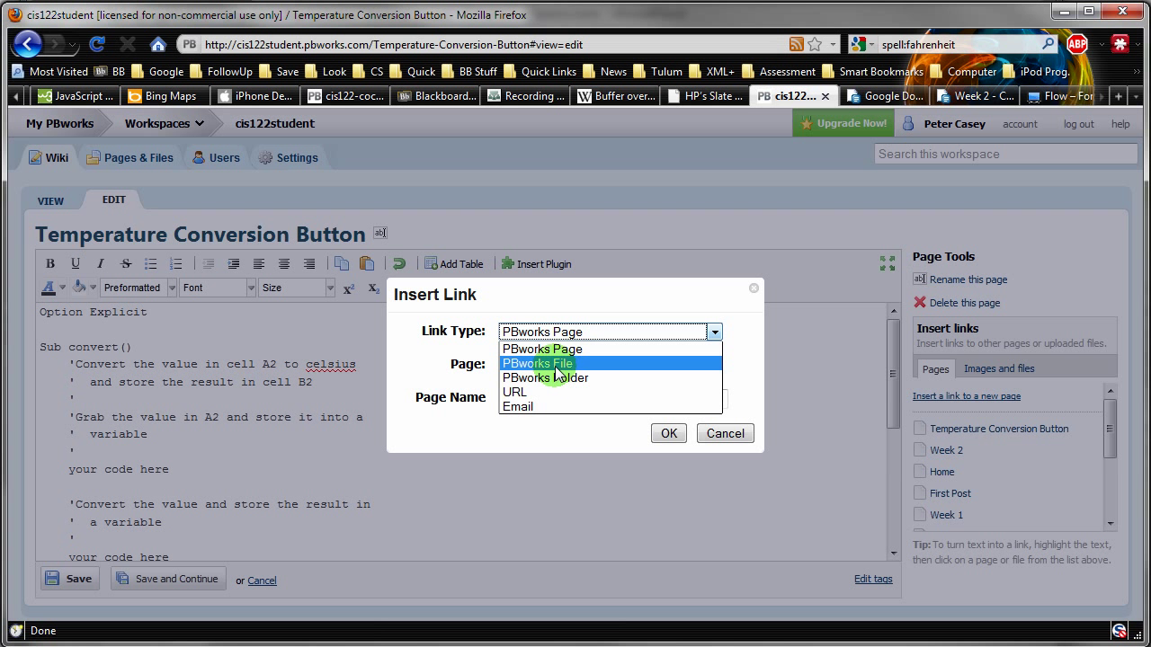
left_click(559, 366)
left_click(557, 368)
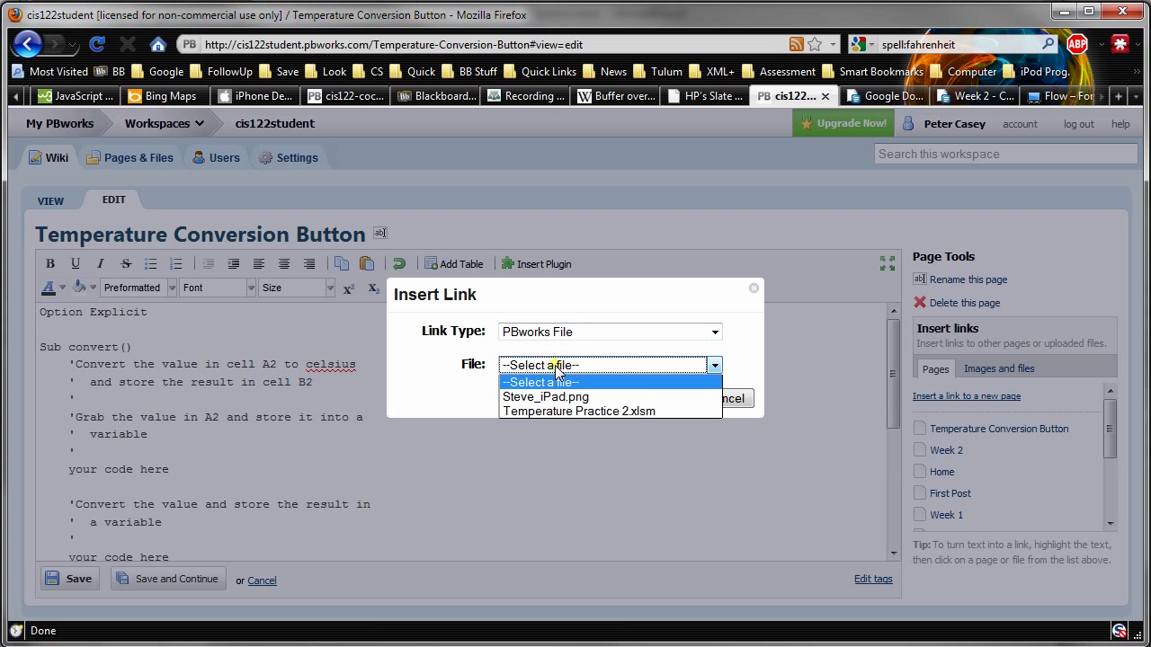
left_click(554, 411)
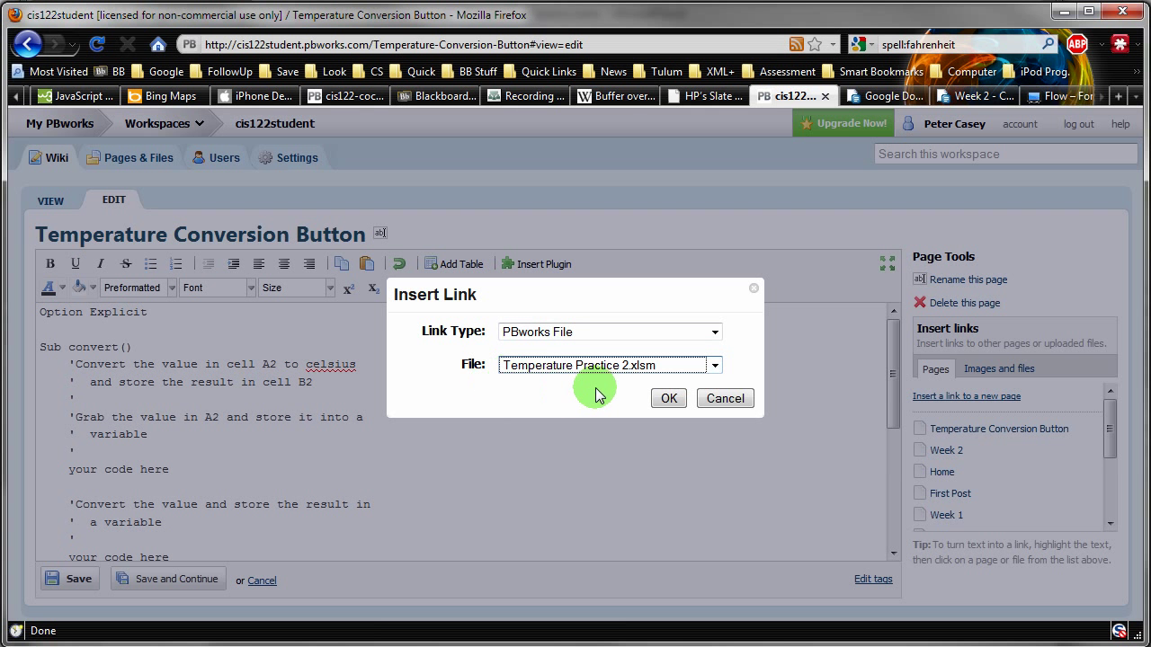
left_click(669, 398)
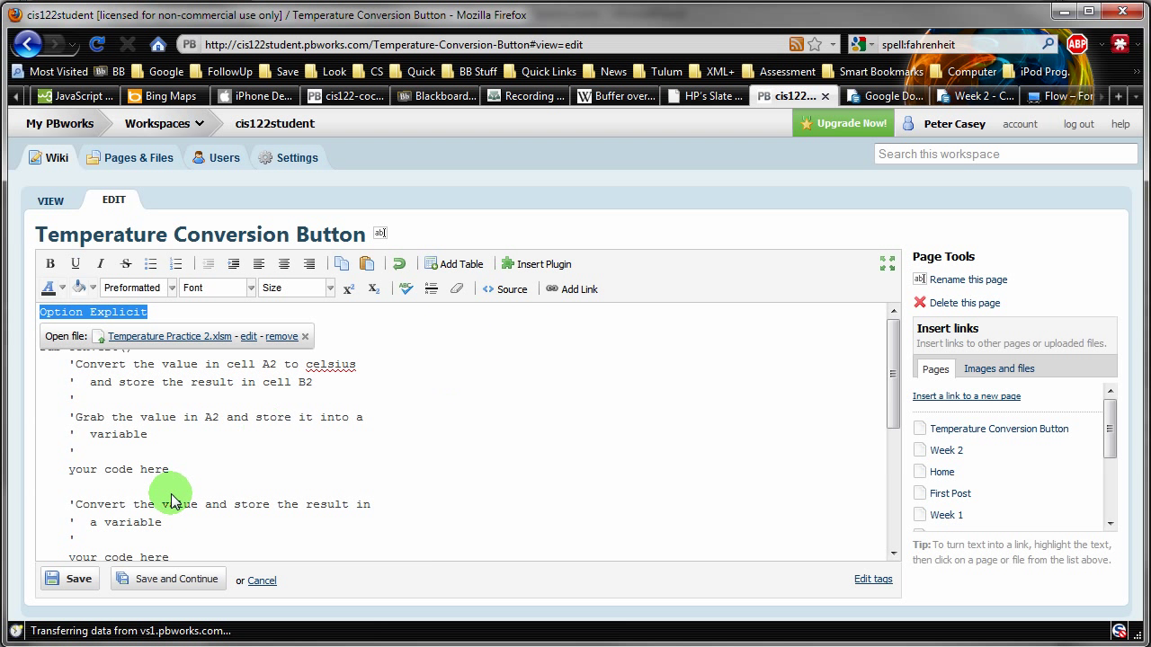
- Save the page, test the Option Explicit link, and cancel the Temperature Practice 2.xlsm prompt
left_click(74, 581)
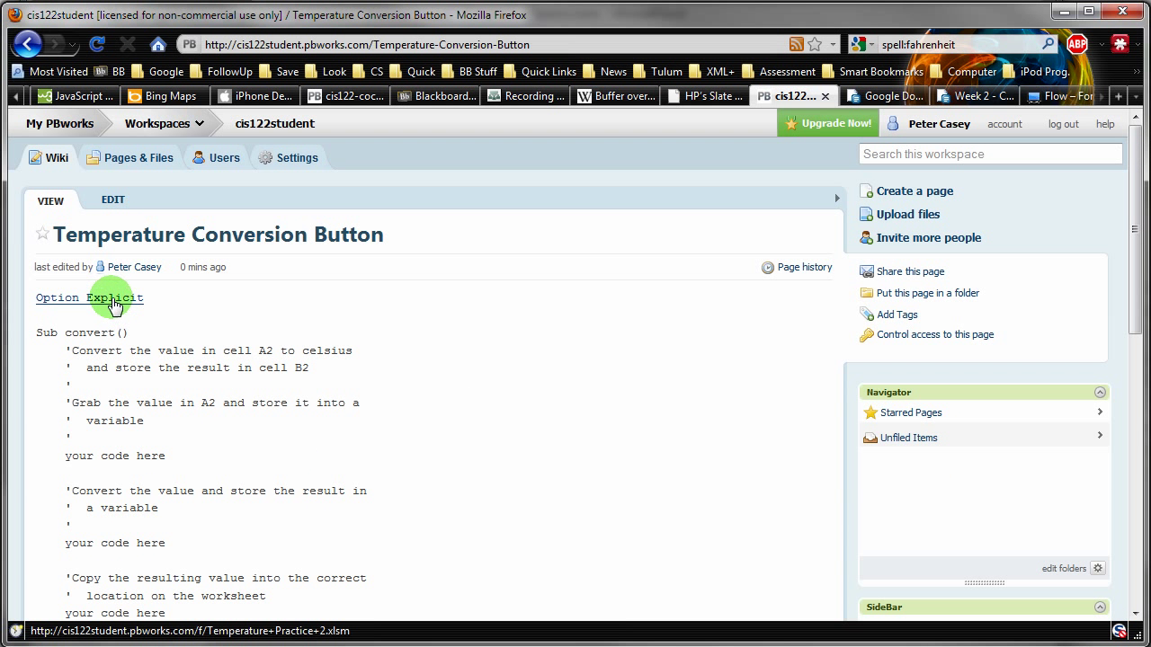
left_click(115, 306)
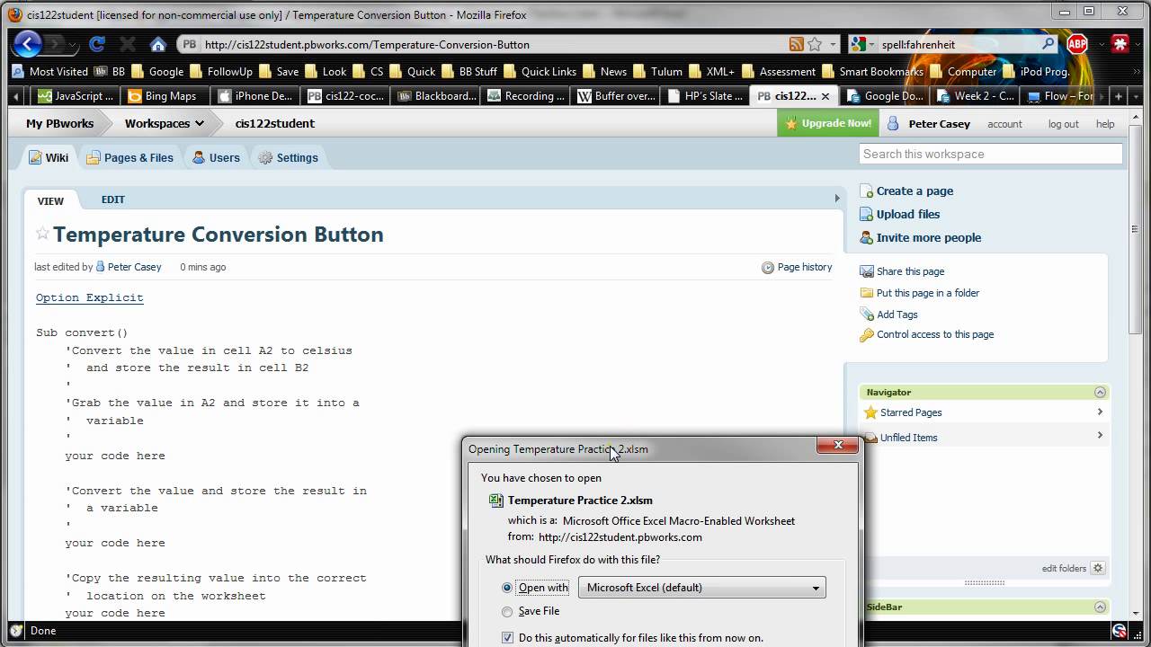
left_click_drag(613, 452, 477, 306)
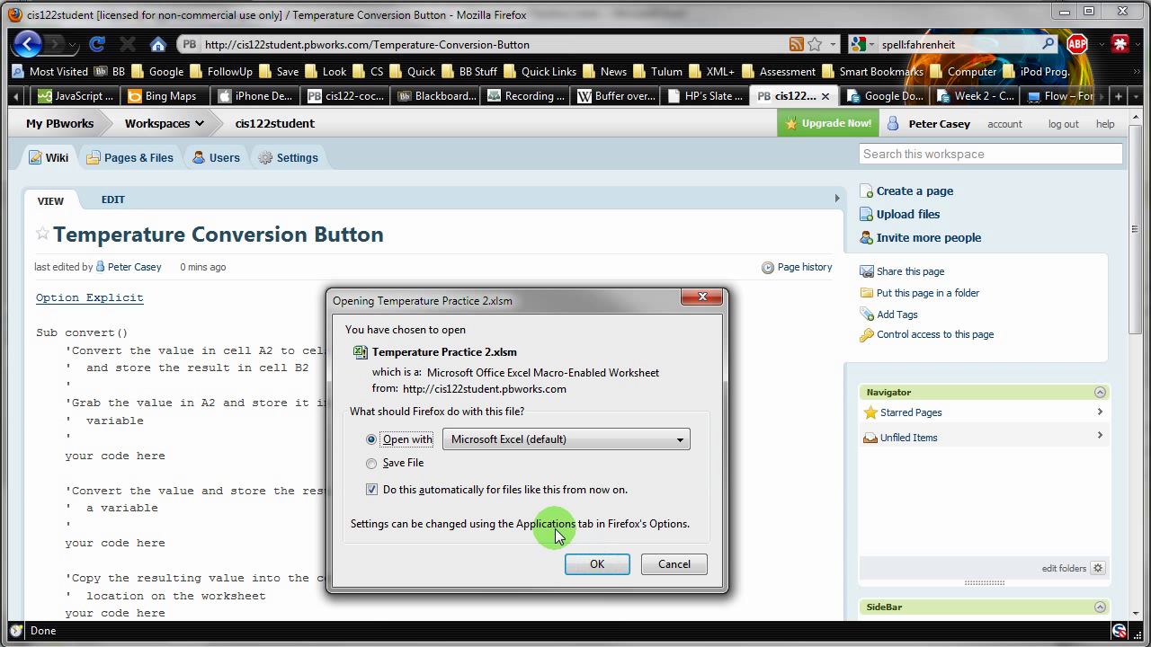
left_click(673, 564)
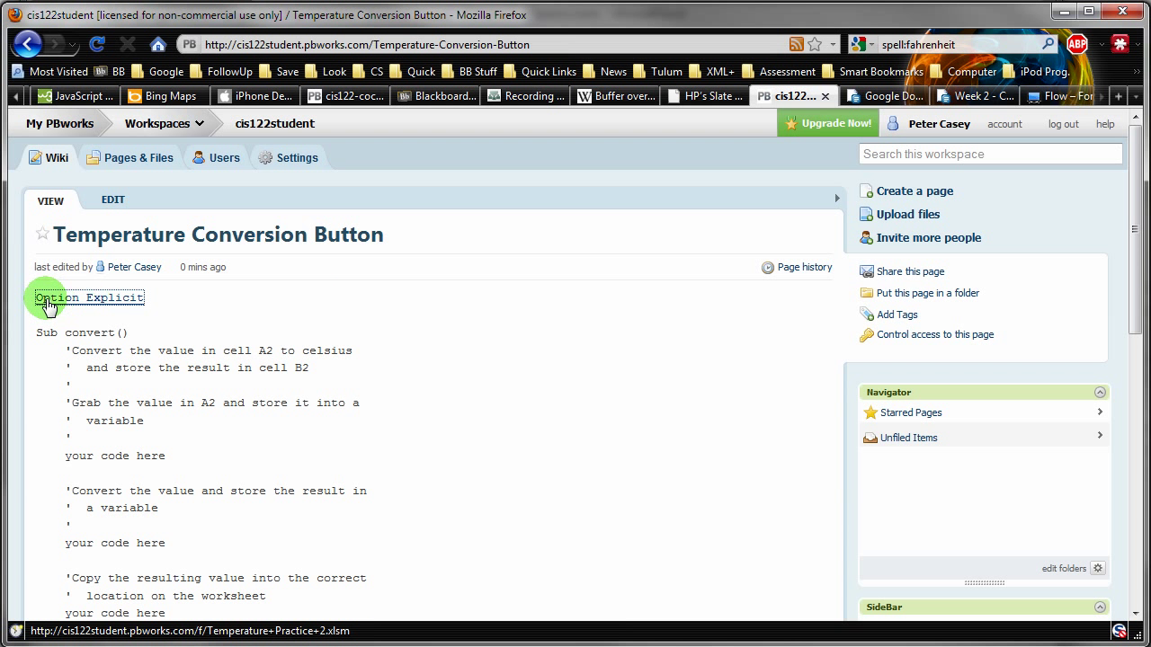
scroll(167, 353, "down", 3)
scroll(166, 353, "down", 3)
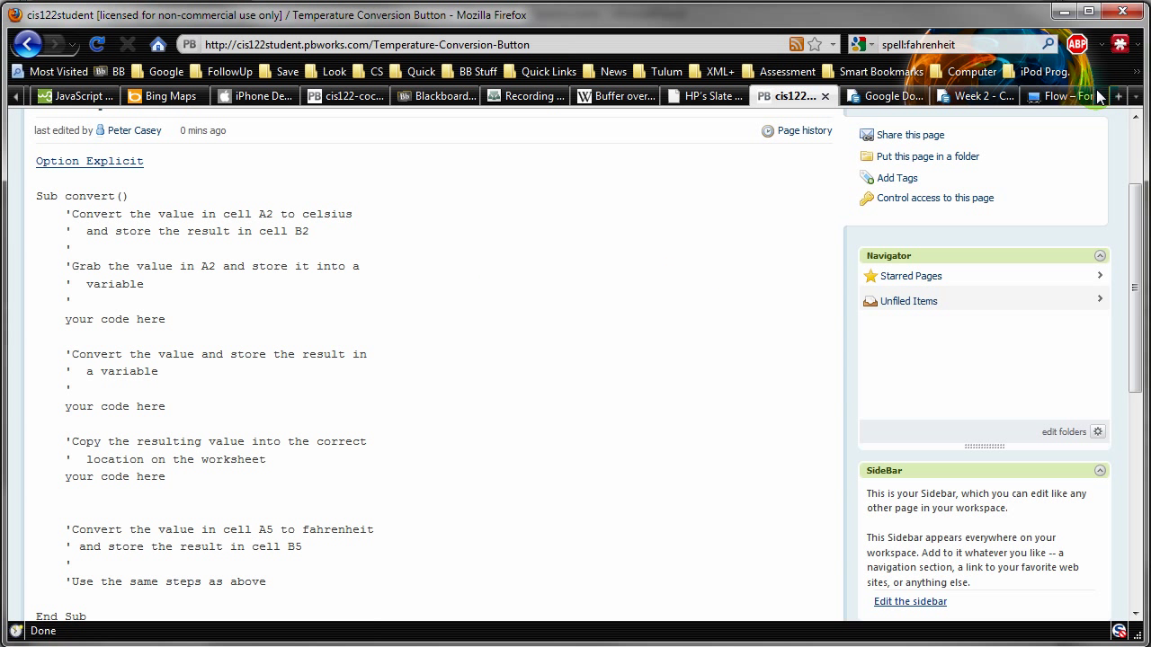
left_click(1135, 96)
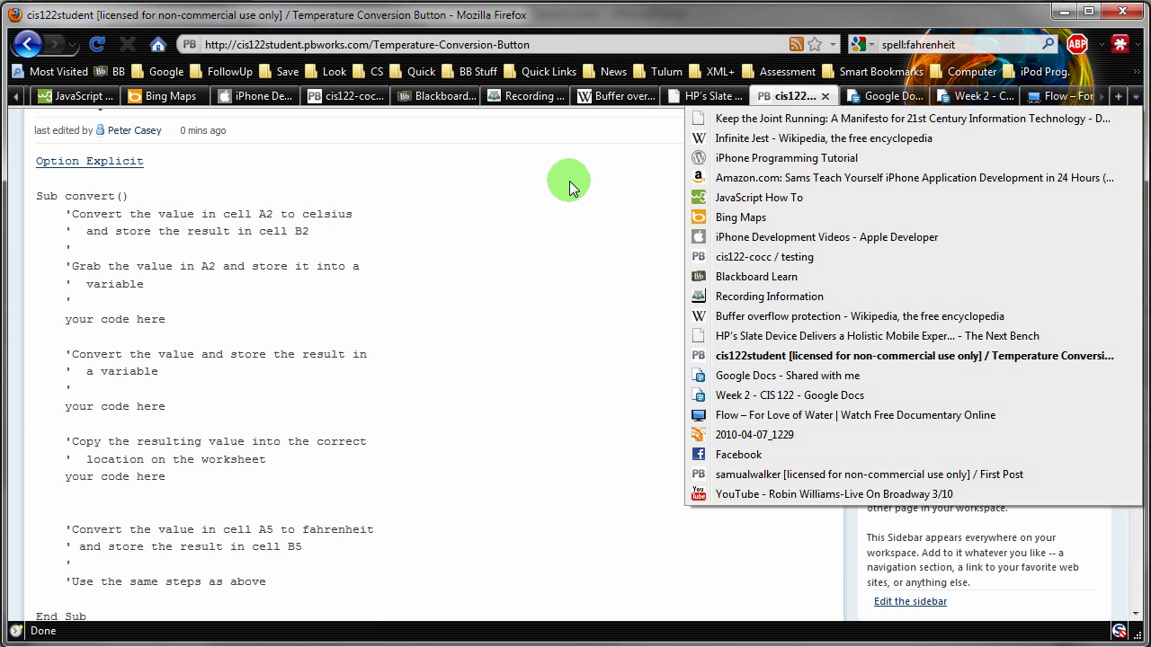
left_click(525, 223)
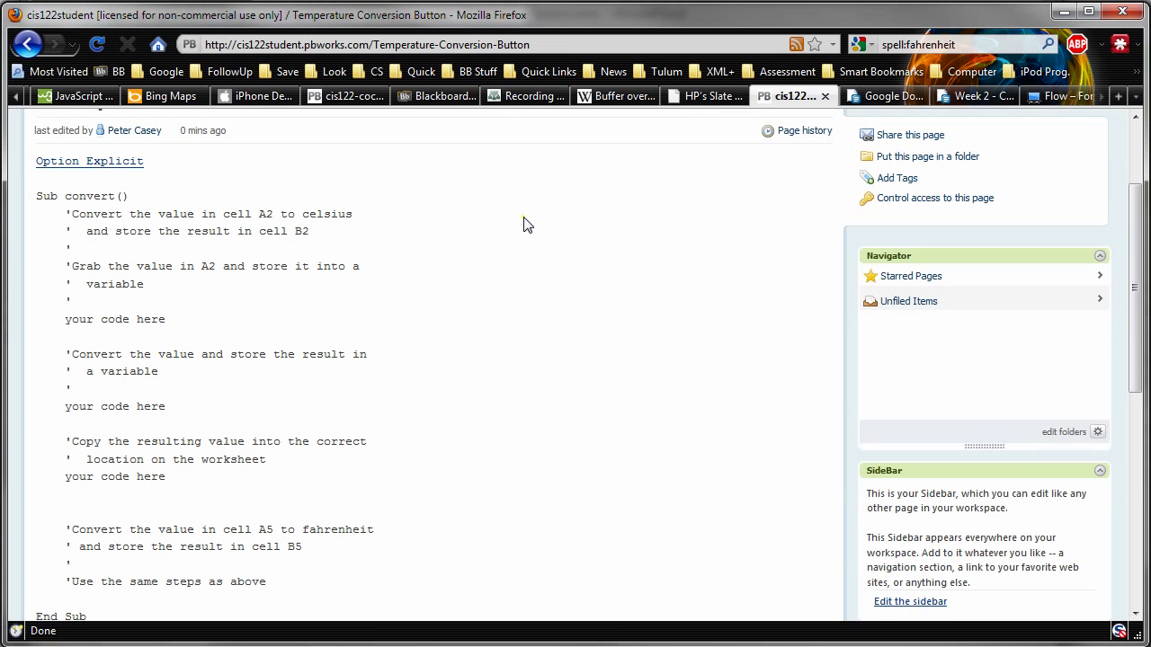
left_click(16, 96)
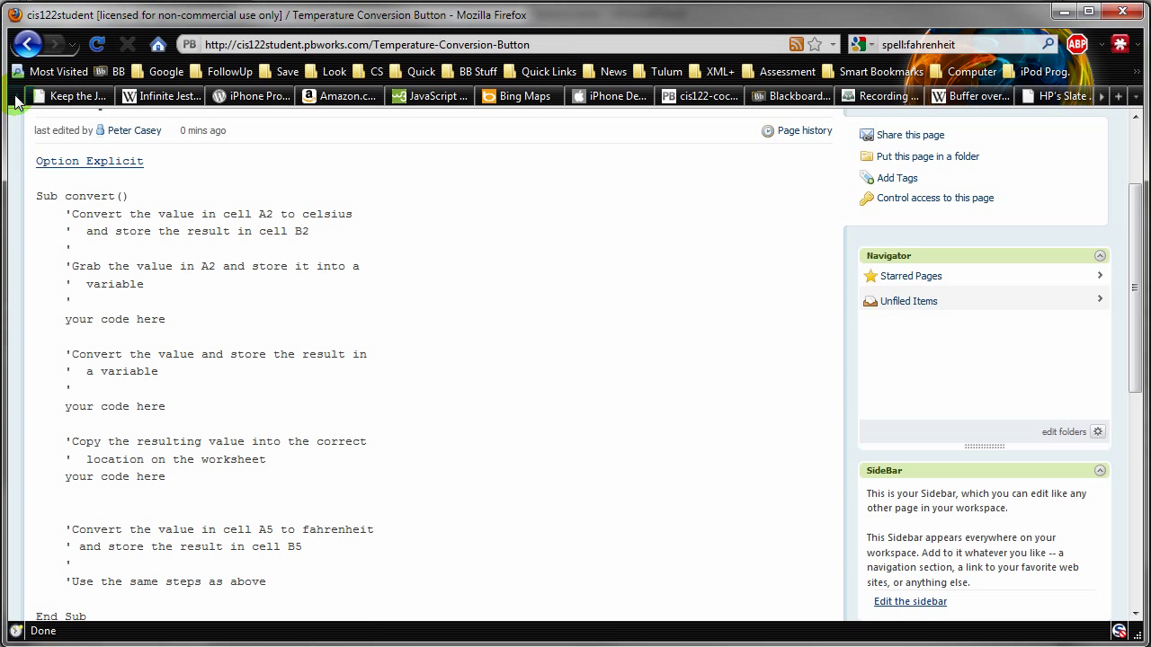
left_click(1102, 99)
left_click_drag(1102, 99, 1102, 99)
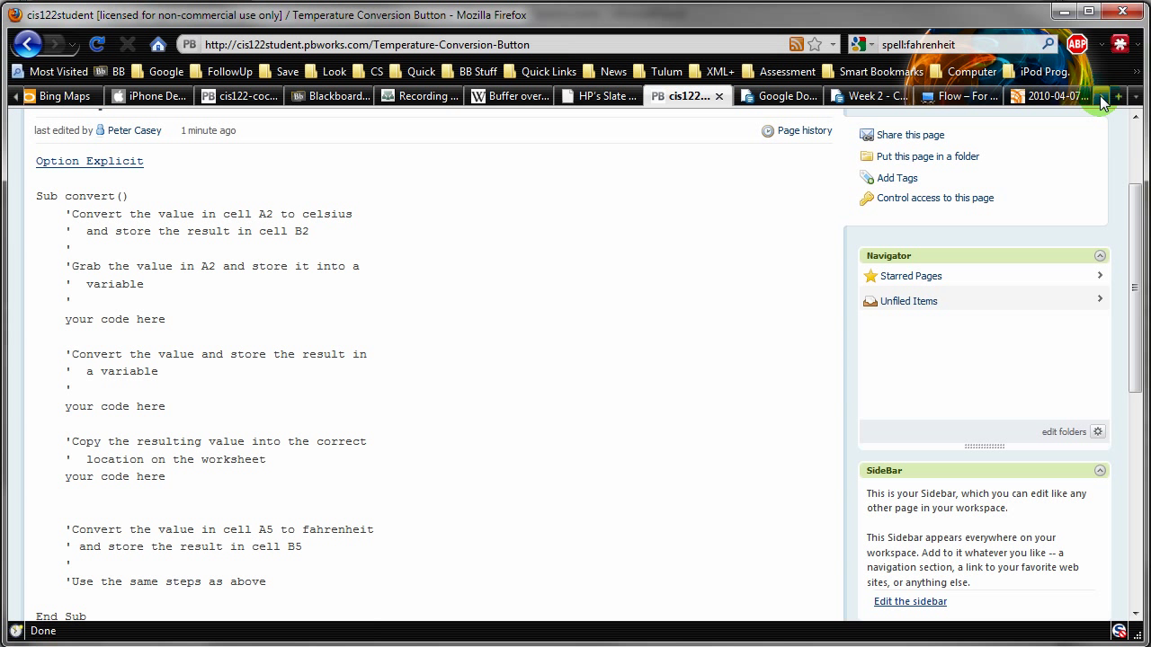
- Play and pause the 2010-04-07_1229 screencast of the temperature converter and its VBA code
left_click(1052, 99)
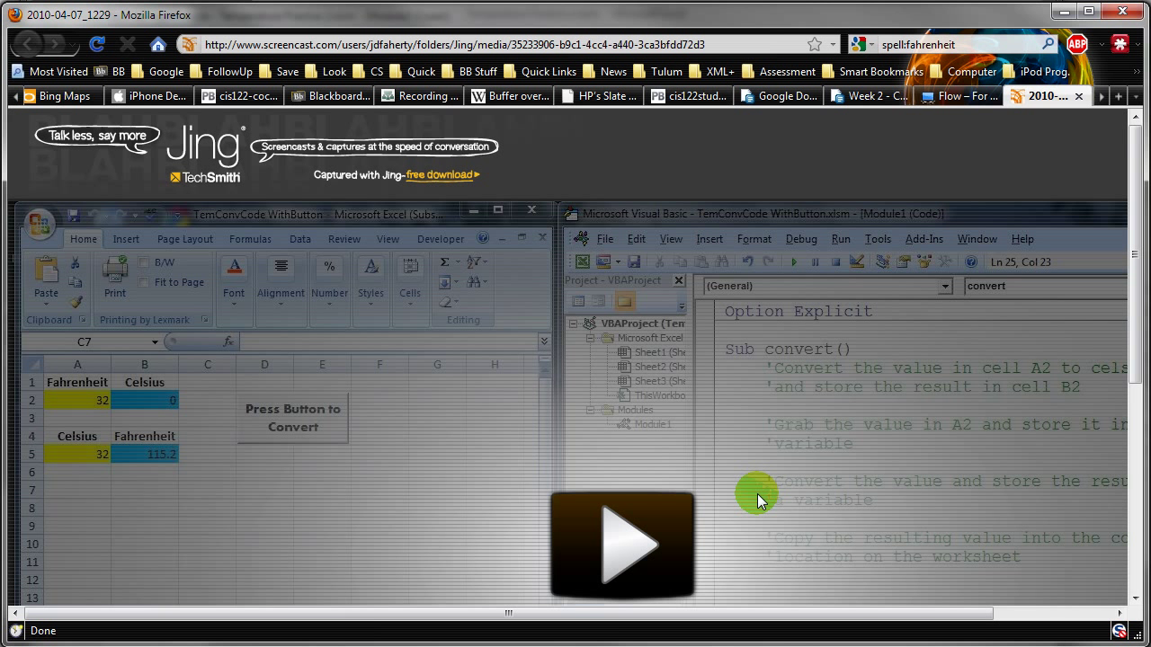
left_click(625, 545)
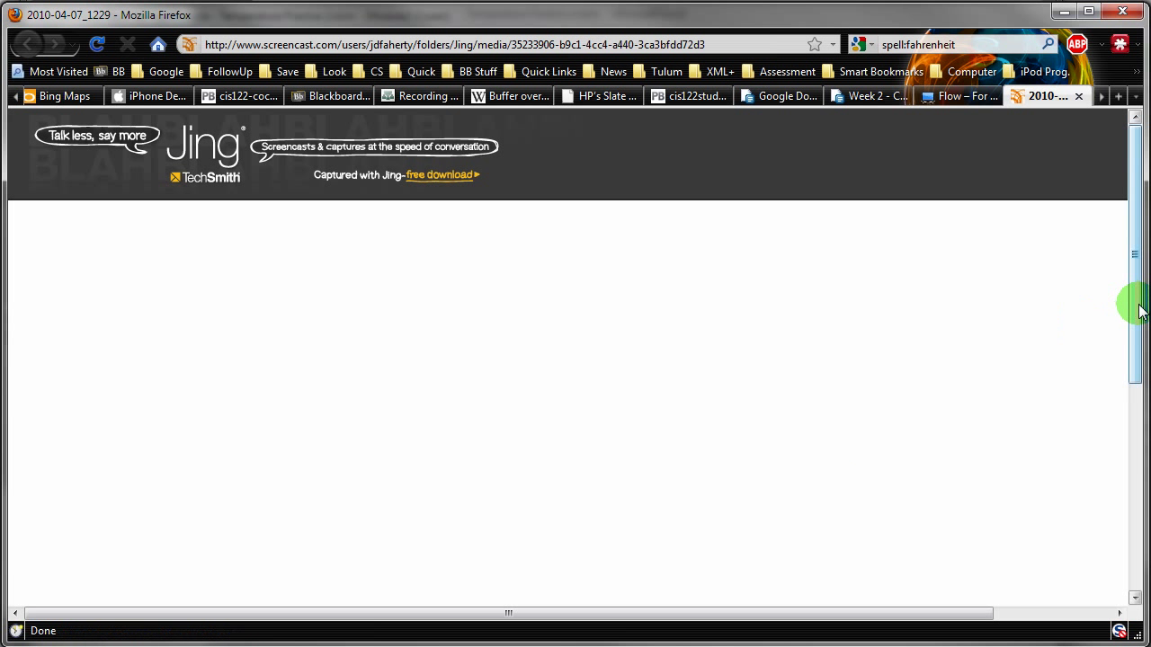
left_click_drag(1131, 303, 1130, 388)
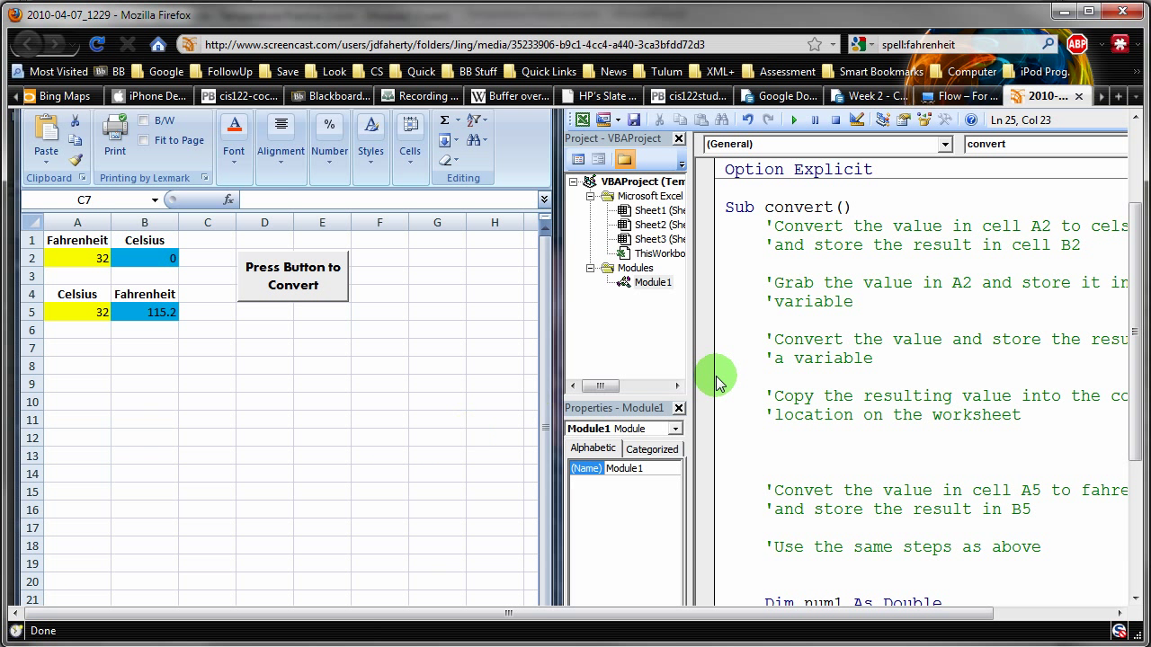
left_click_drag(1124, 333, 1122, 461)
left_click(28, 491)
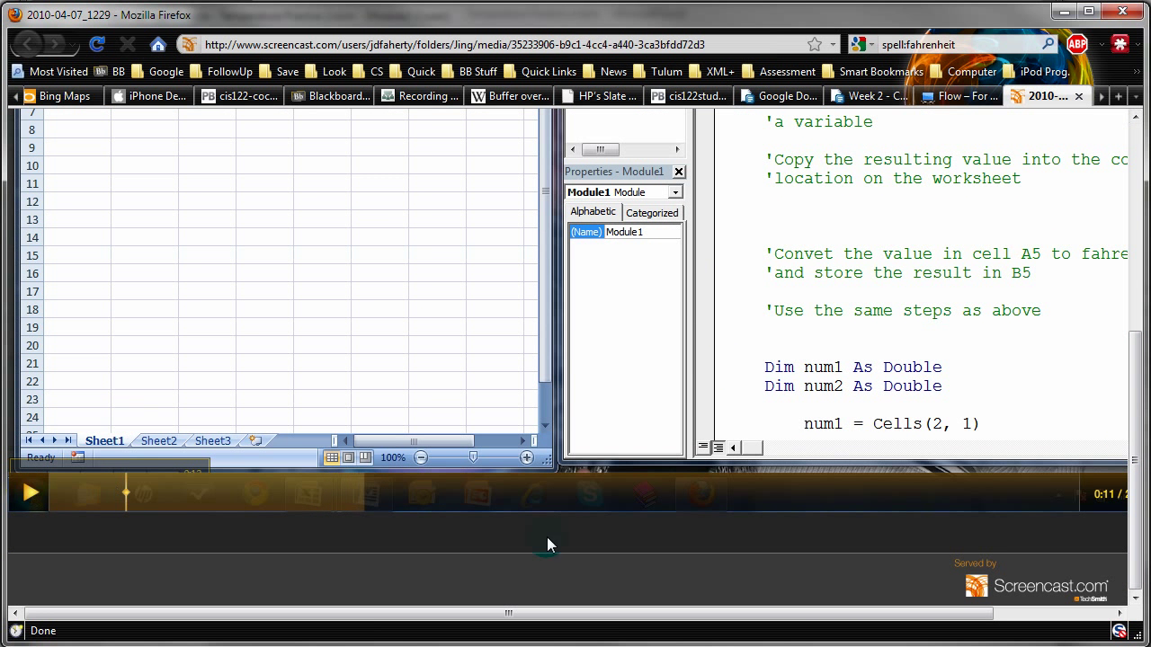
left_click_drag(1138, 536, 1147, 374)
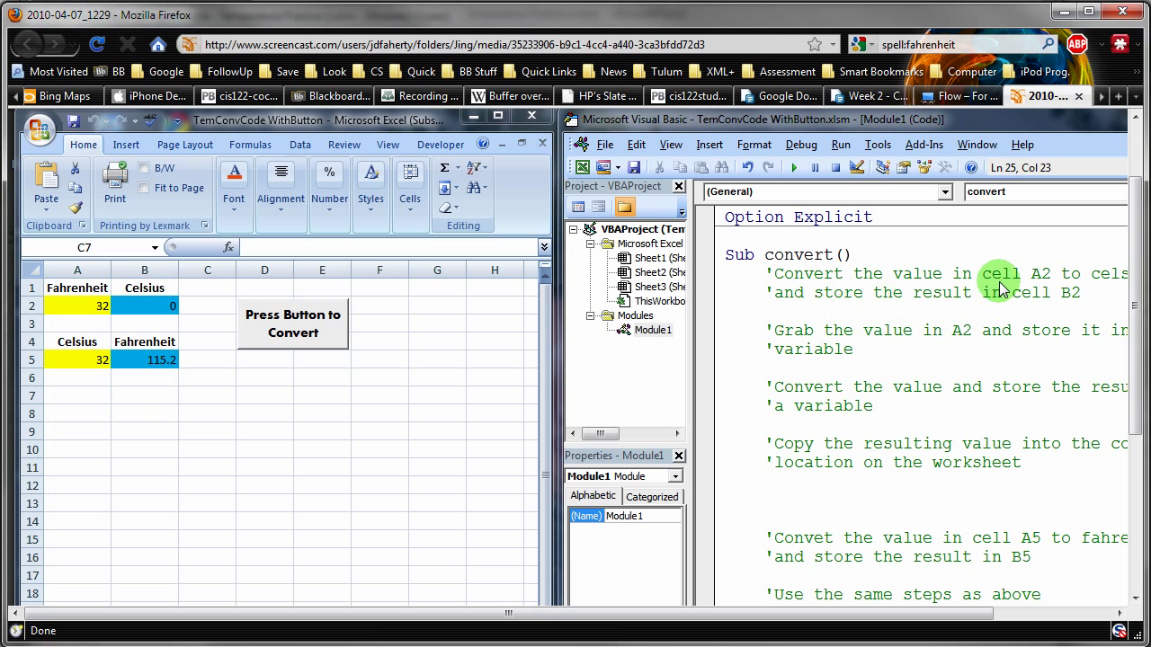
left_click_drag(1142, 277, 1146, 216)
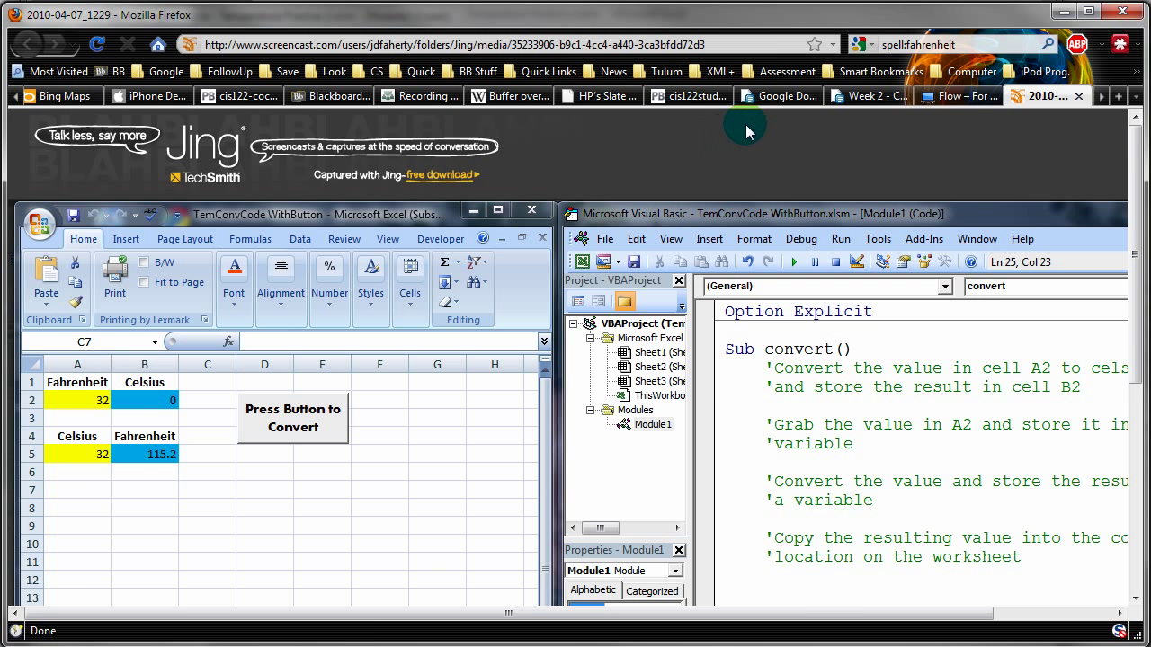
- Return to the cis122student PBworks tab, scrolled up to the linked Option Explicit line
left_click(688, 96)
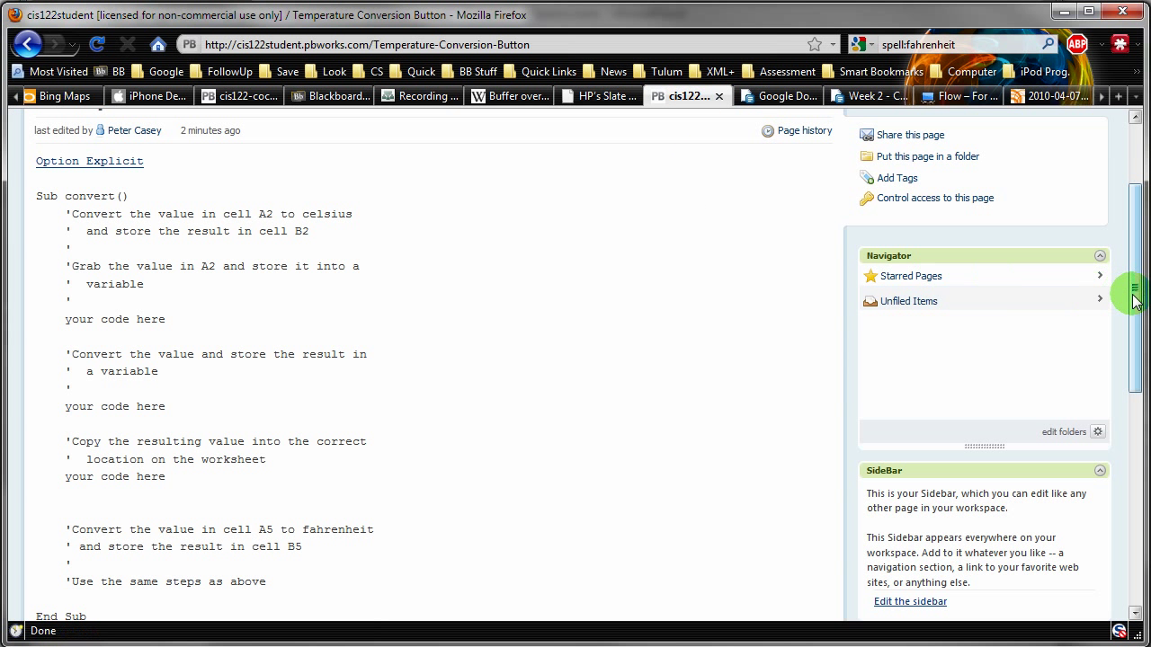
left_click_drag(1135, 301, 1138, 228)
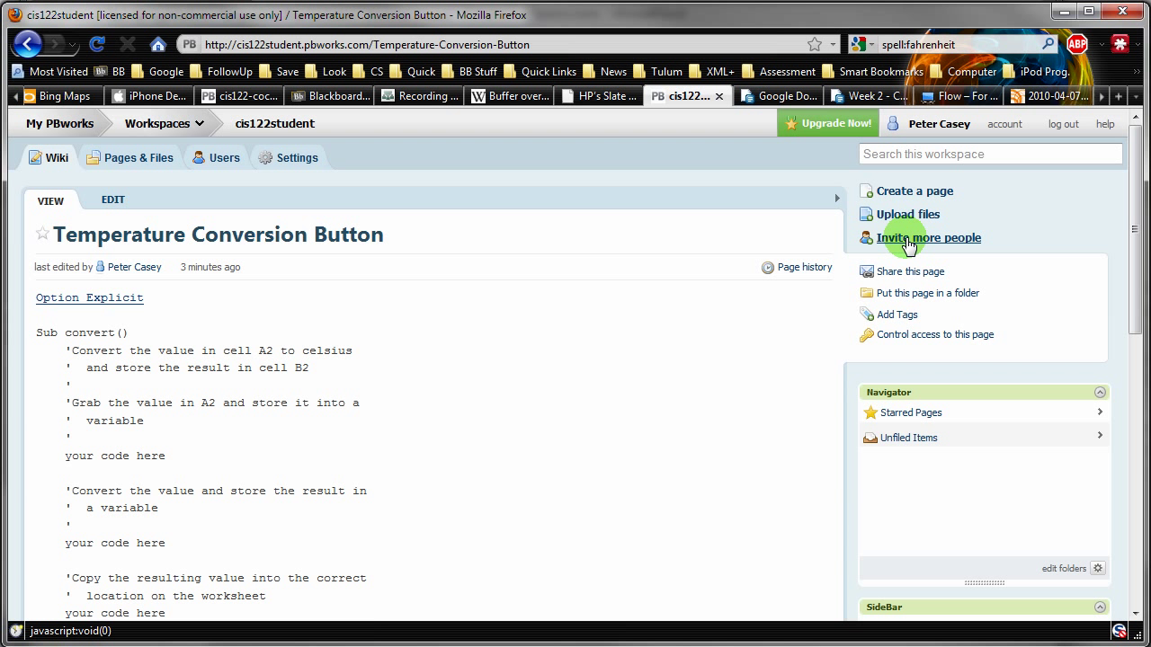
left_click(909, 246)
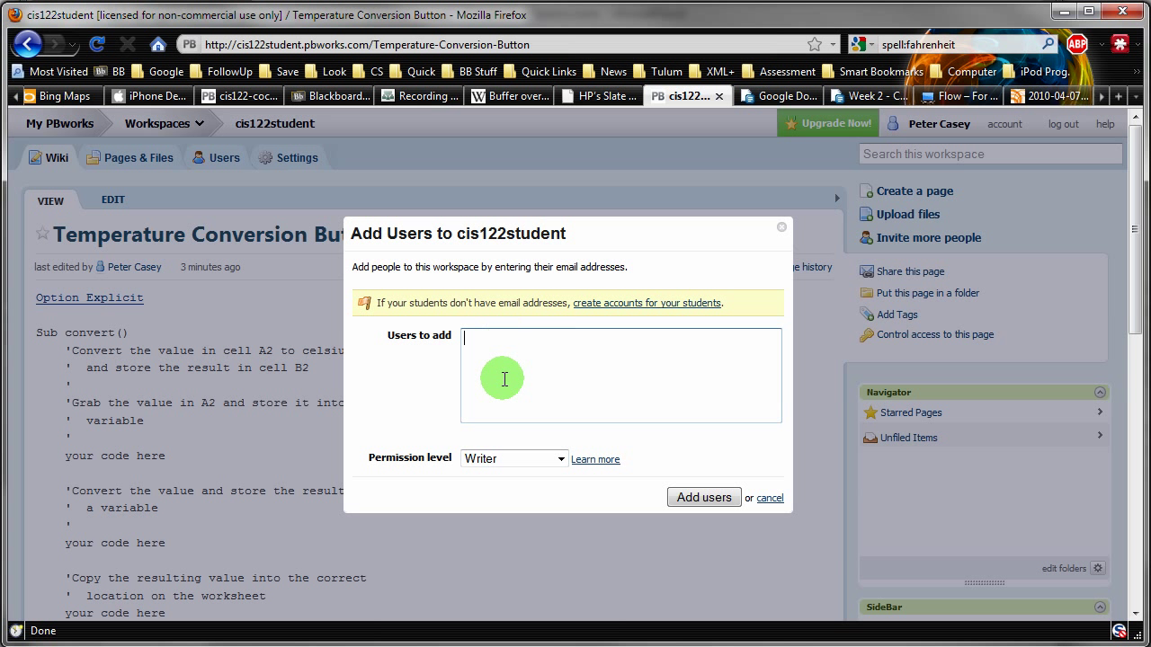
left_click(560, 460)
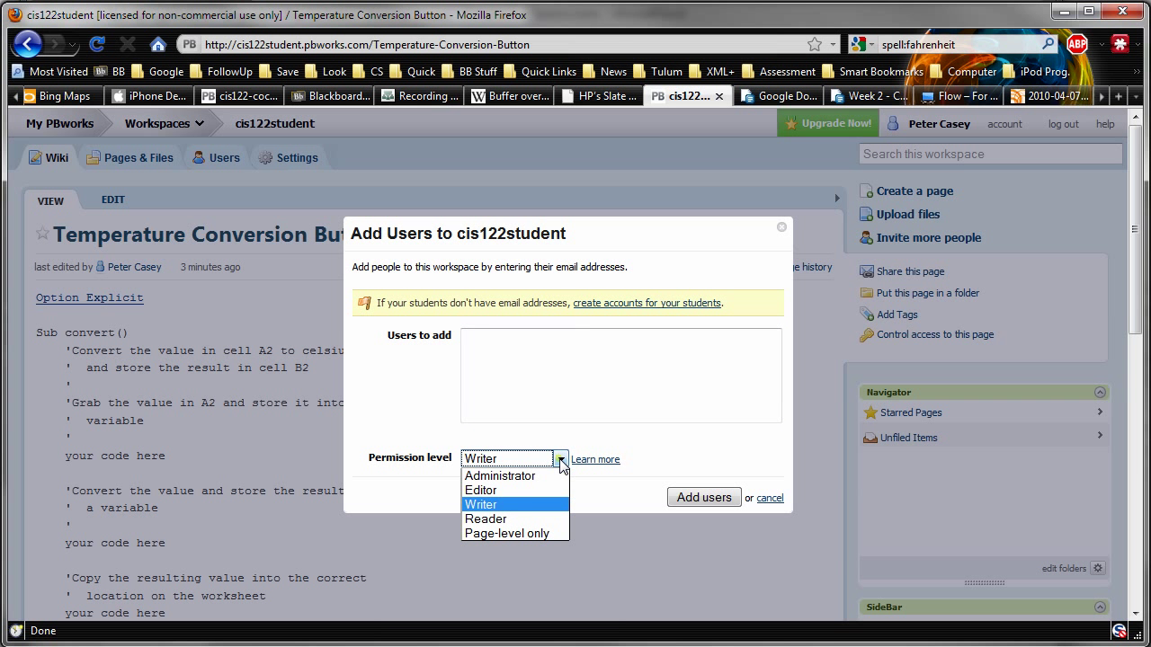
left_click(519, 488)
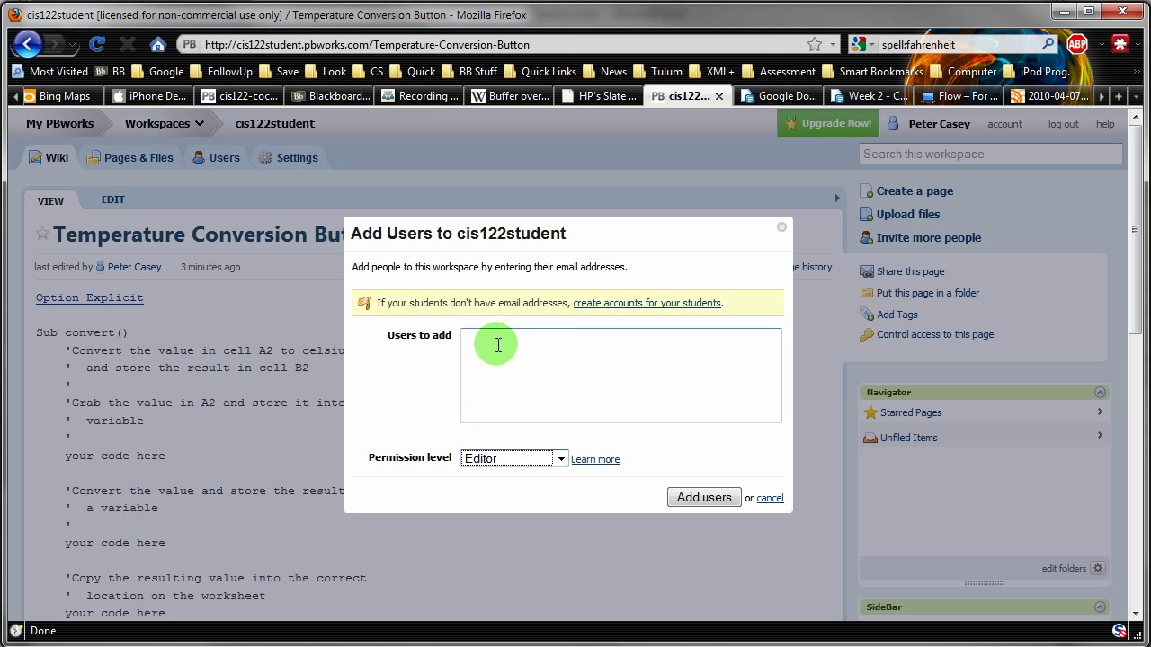
left_click(489, 342)
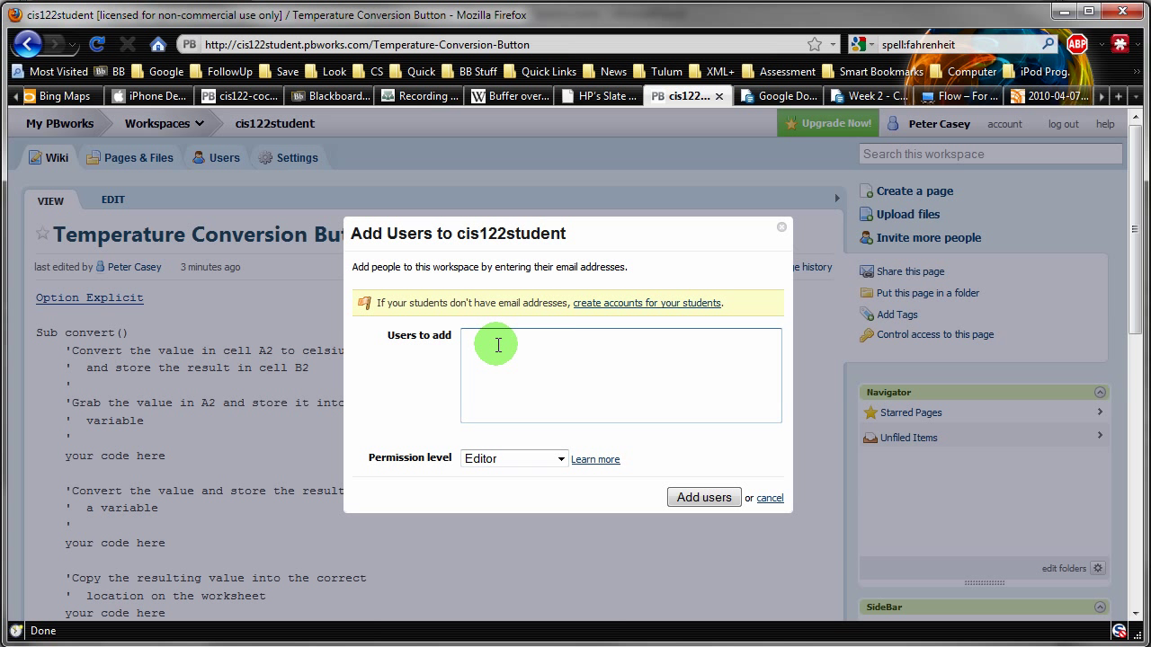
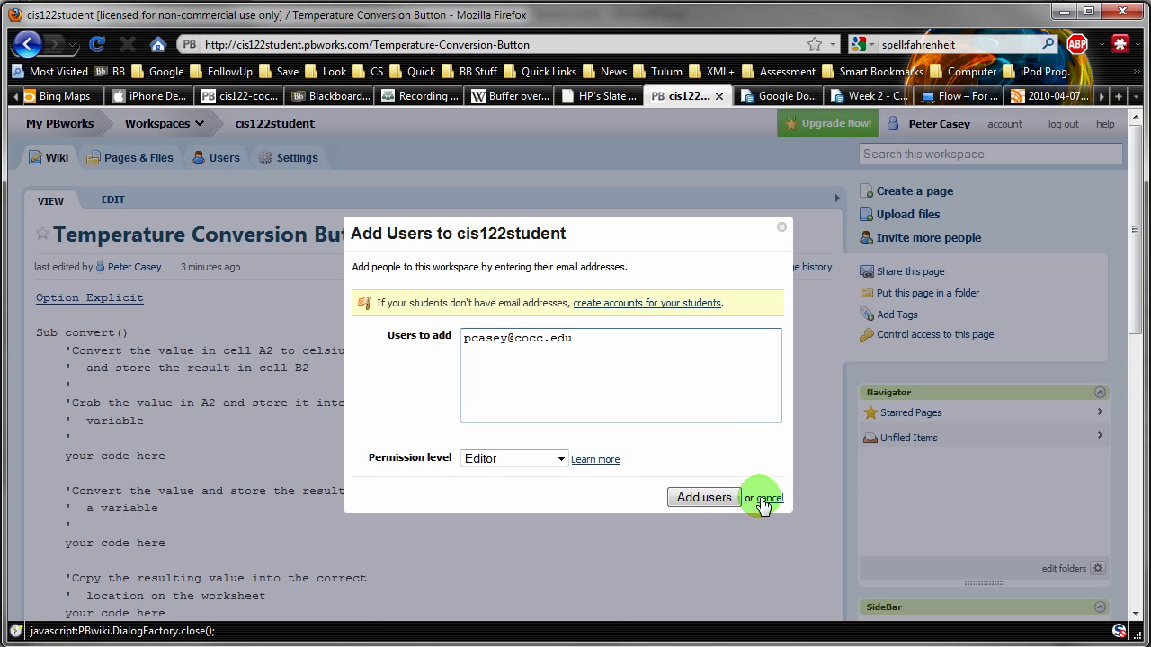
left_click(766, 498)
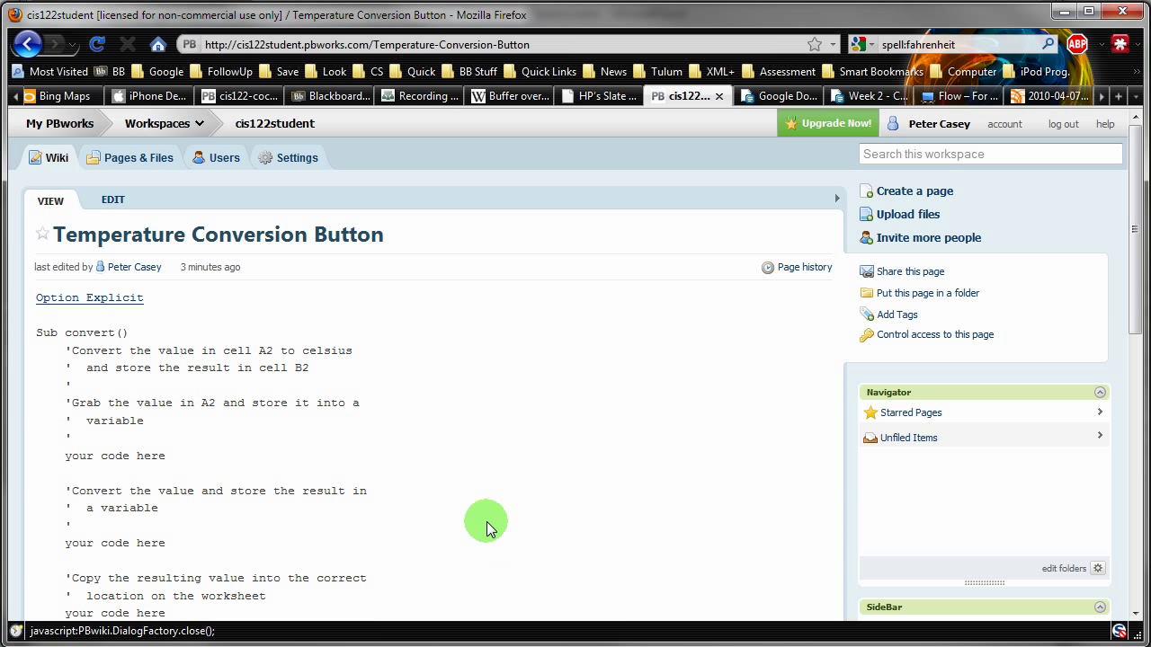